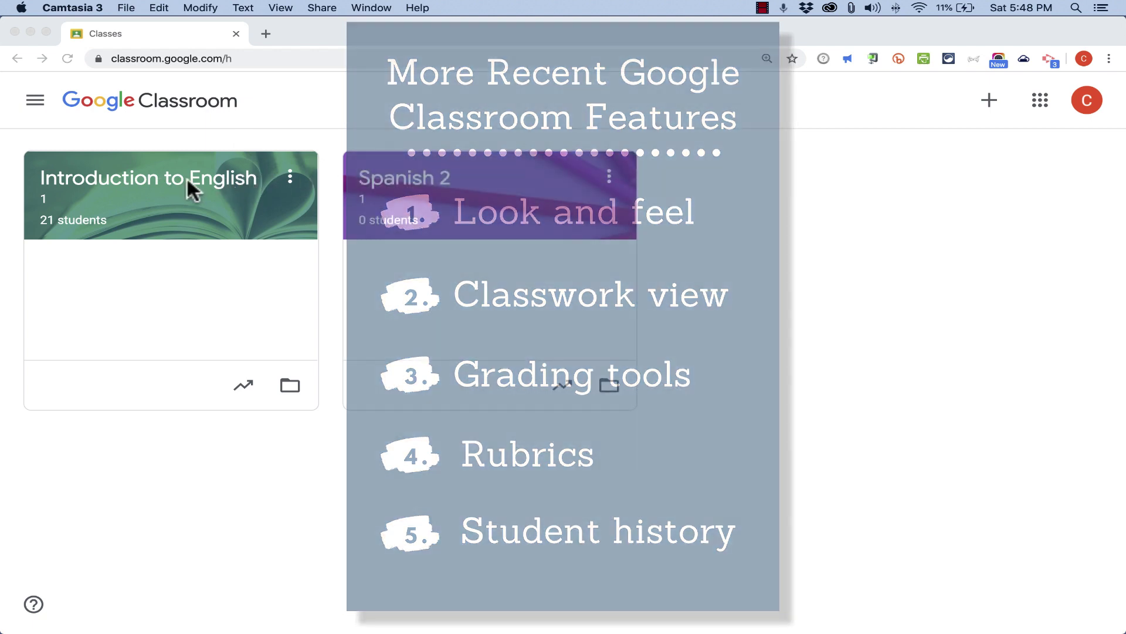
Open Introduction to English and show its Classwork topics list, starting with Basic English Conversation
{"action": "left_click", "coordinate": [186, 178]}
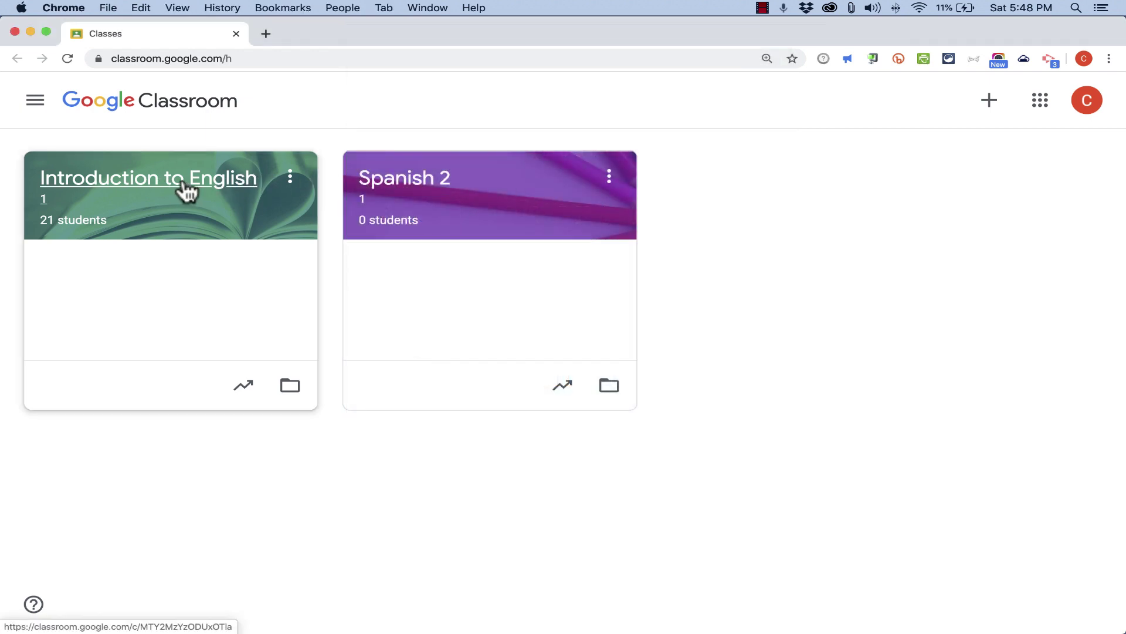
{"action": "left_click", "coordinate": [184, 183]}
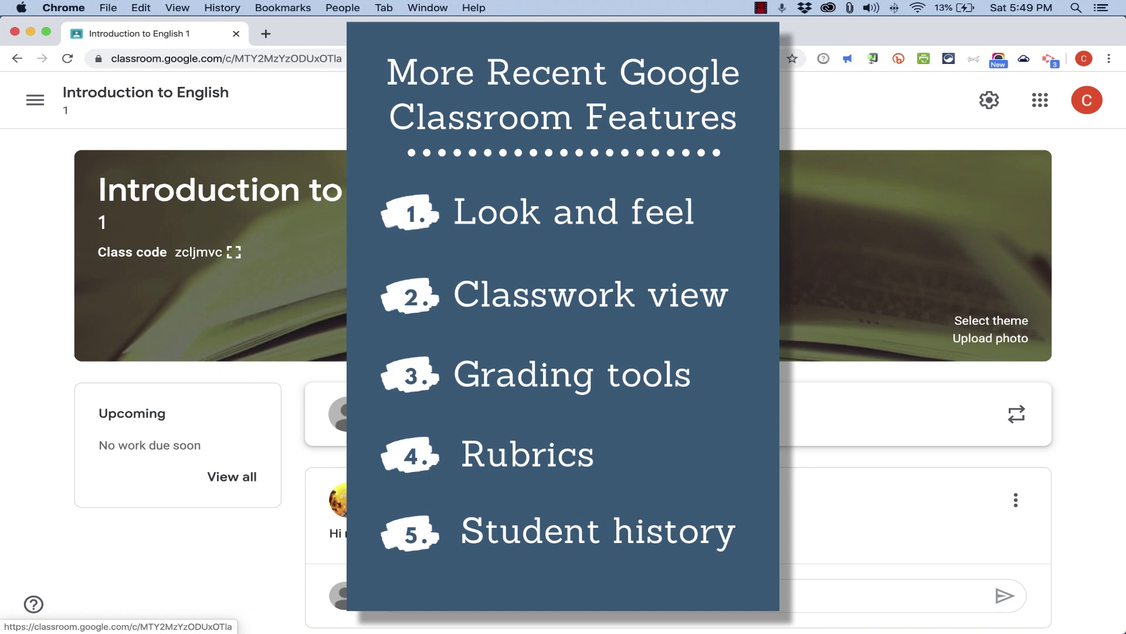
{"action": "left_click", "coordinate": [508, 110]}
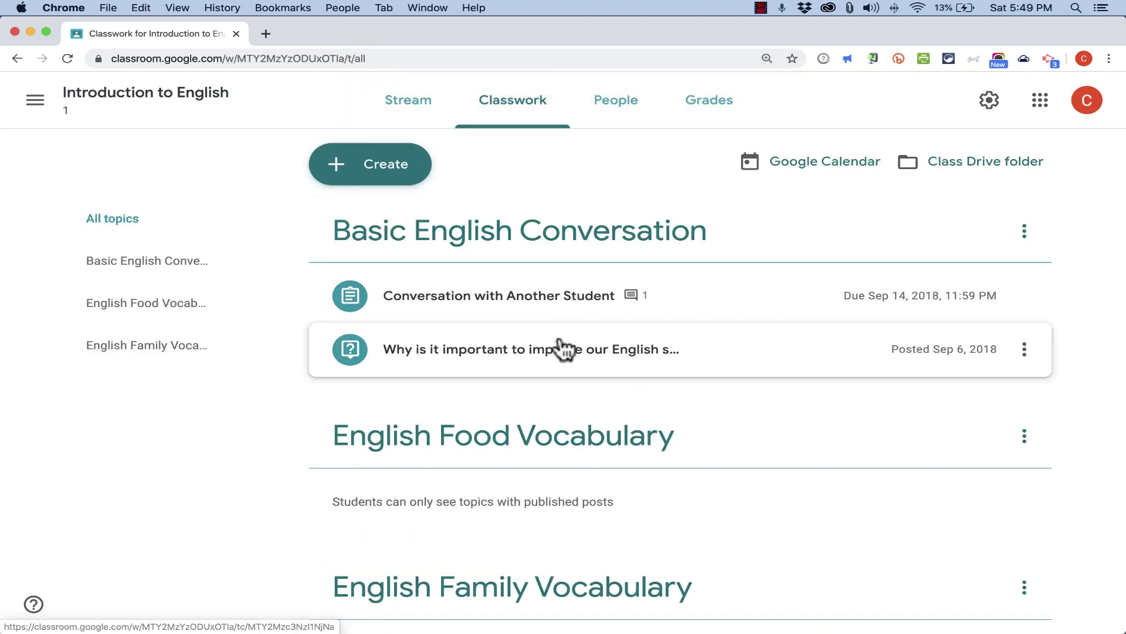
{"action": "scroll", "coordinate": [557, 351], "scroll_direction": "down", "scroll_amount": 3}
{"action": "scroll", "coordinate": [557, 351], "scroll_direction": "down", "scroll_amount": 2}
{"action": "scroll", "coordinate": [557, 351], "scroll_direction": "up", "scroll_amount": 3}
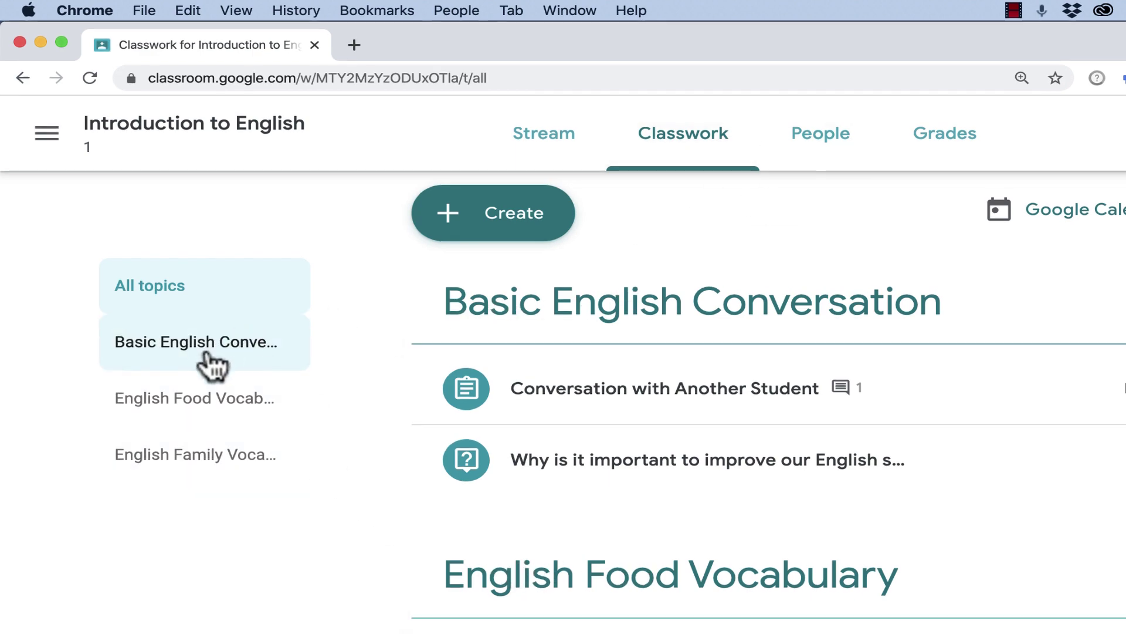
{"action": "left_click", "coordinate": [192, 350]}
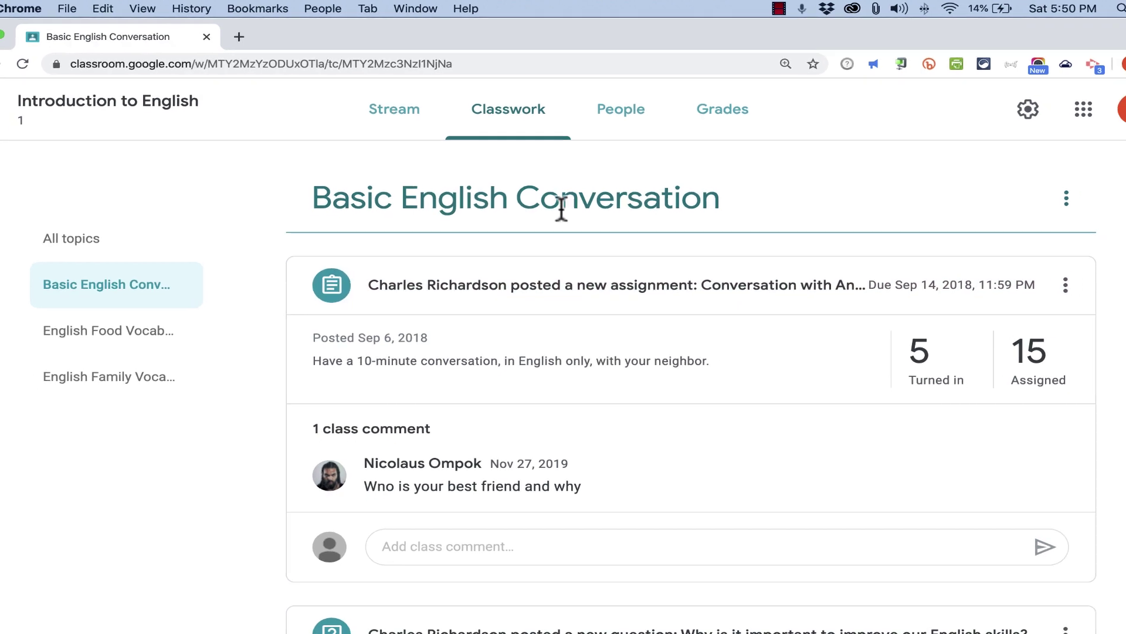
{"action": "scroll", "coordinate": [552, 212], "scroll_direction": "down", "scroll_amount": 3}
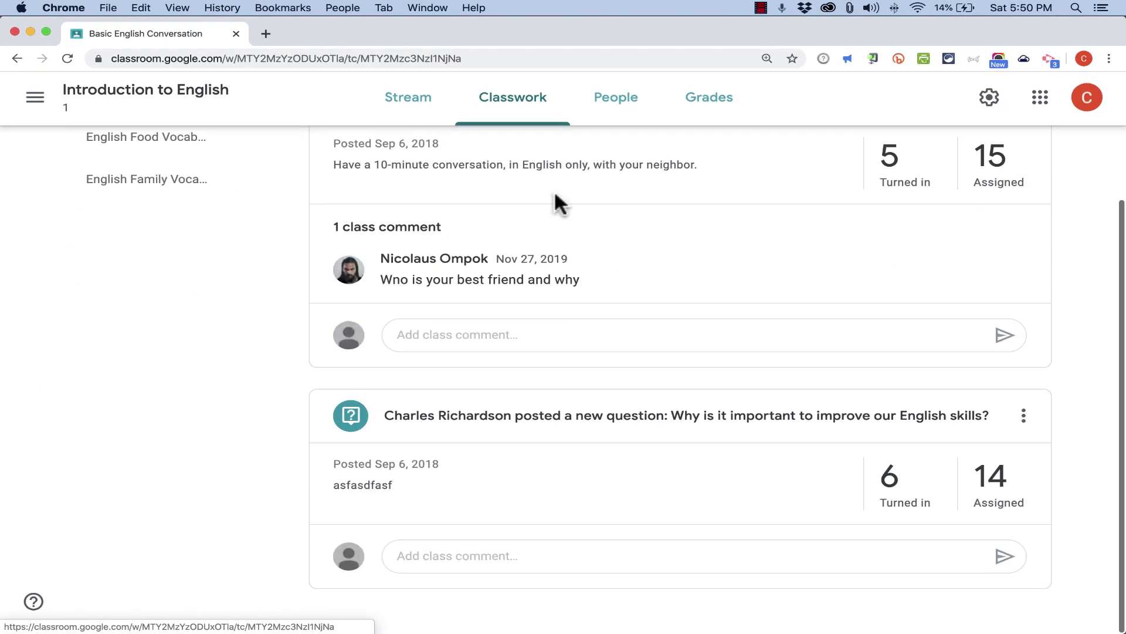
{"action": "scroll", "coordinate": [553, 194], "scroll_direction": "up", "scroll_amount": 3}
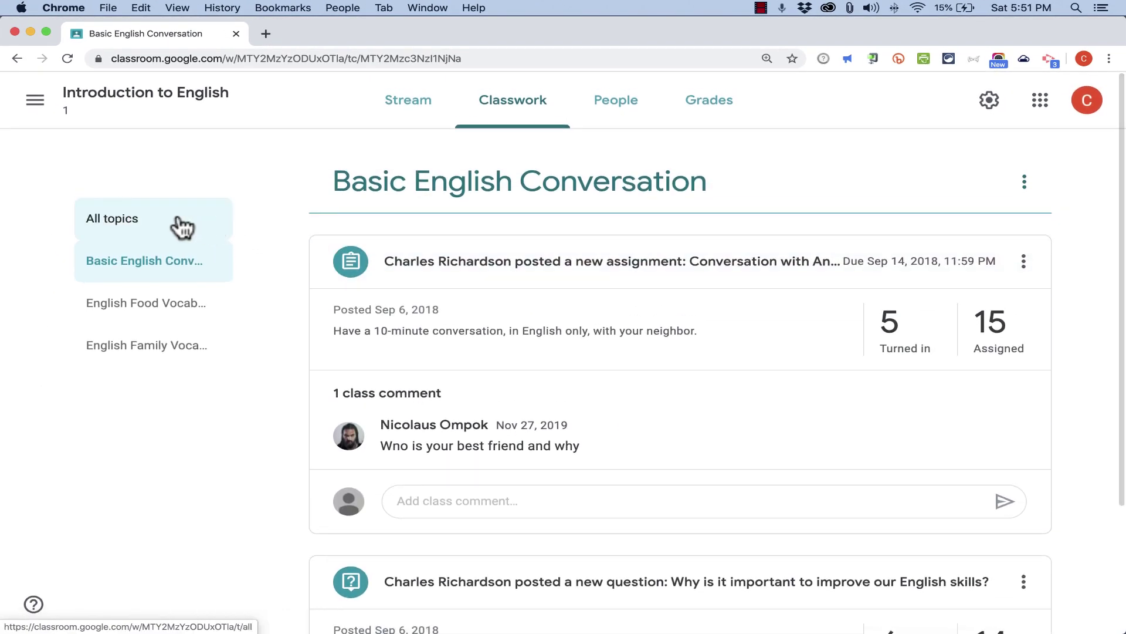
{"action": "left_click", "coordinate": [144, 220]}
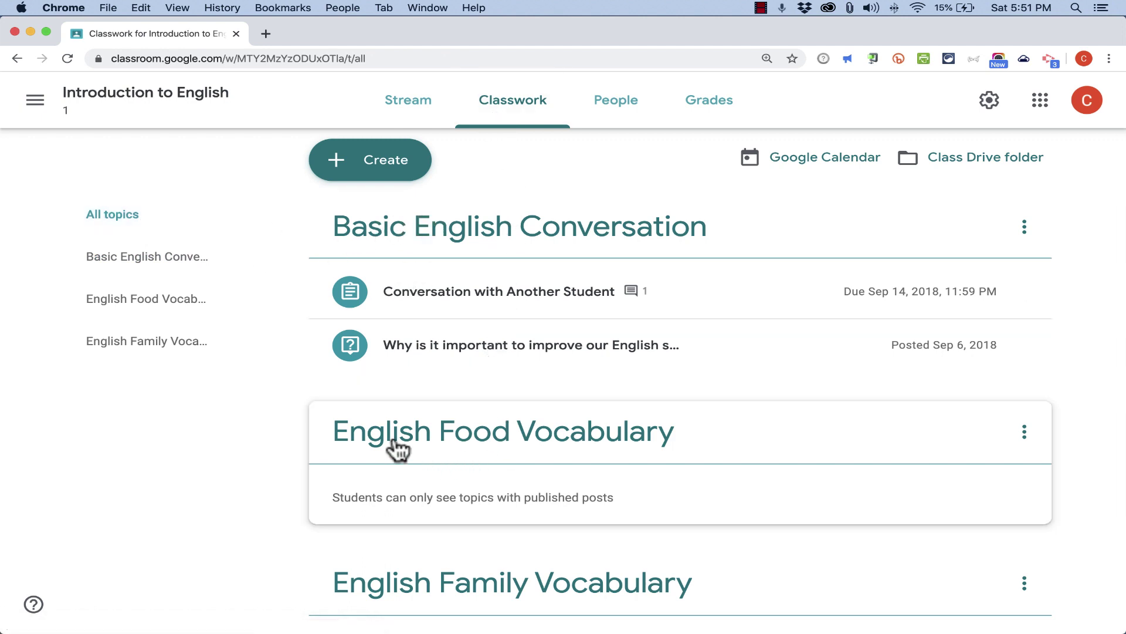
{"action": "left_click_drag", "start_coordinate": [392, 447], "coordinate": [433, 248]}
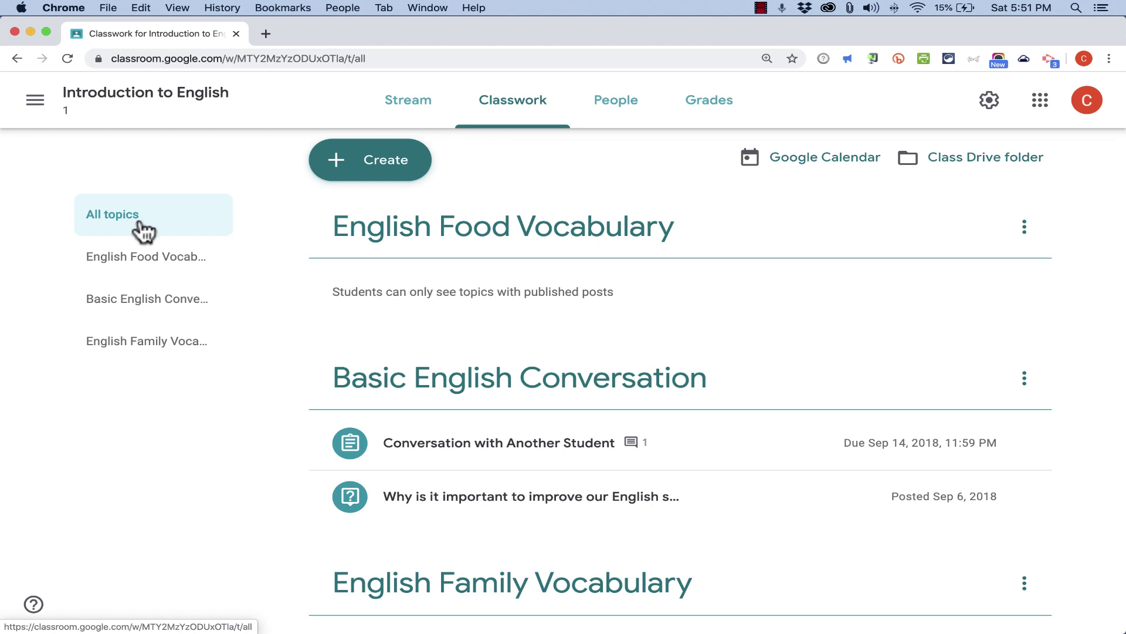
{"action": "left_click_drag", "start_coordinate": [159, 256], "coordinate": [470, 443]}
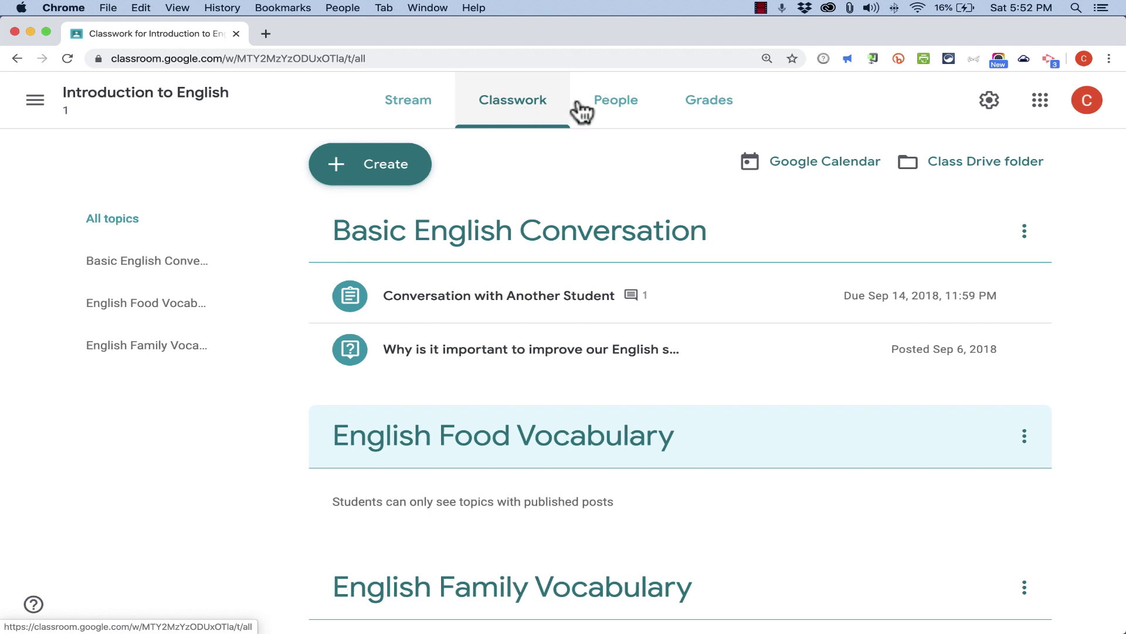
From the class gradebook, open class settings and scroll down to the Grading section
{"action": "left_click", "coordinate": [708, 111]}
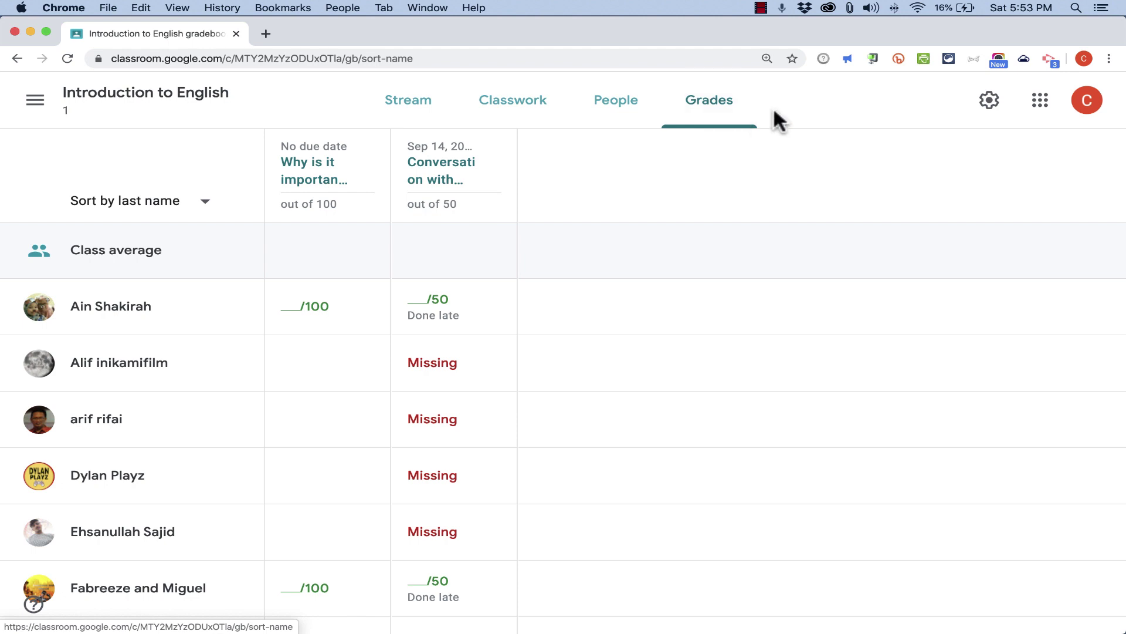
{"action": "left_click", "coordinate": [989, 102]}
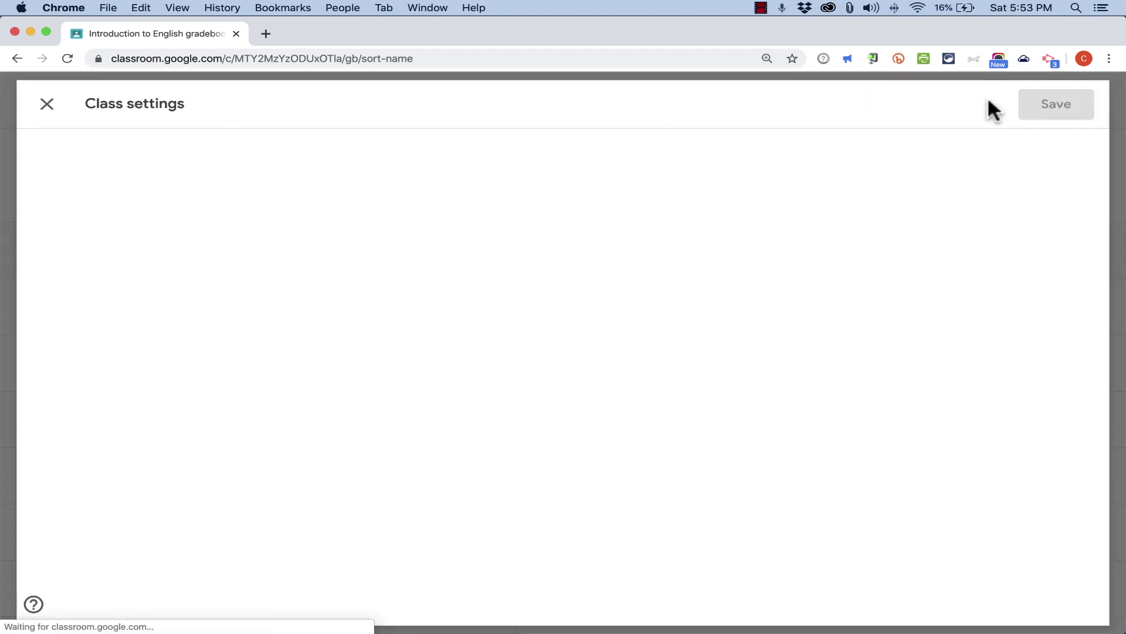
{"action": "scroll", "coordinate": [631, 262], "scroll_direction": "down", "scroll_amount": 10}
{"action": "scroll", "coordinate": [625, 267], "scroll_direction": "down", "scroll_amount": 5}
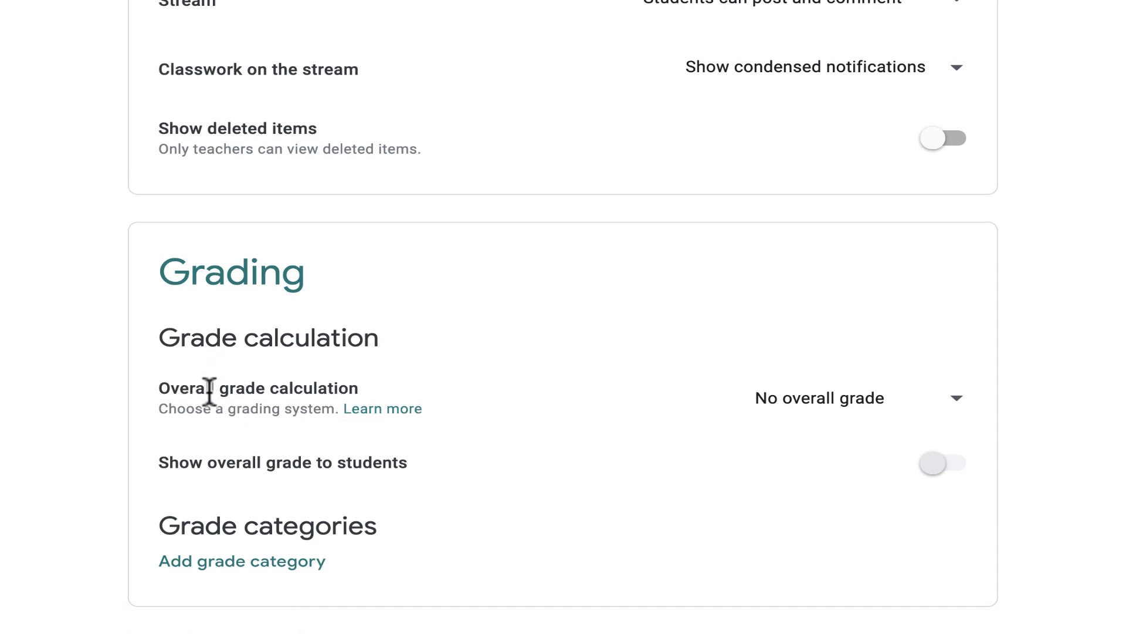
Choose Total points for overall grade calculation and switch on Show overall grade to students
{"action": "left_click", "coordinate": [924, 412]}
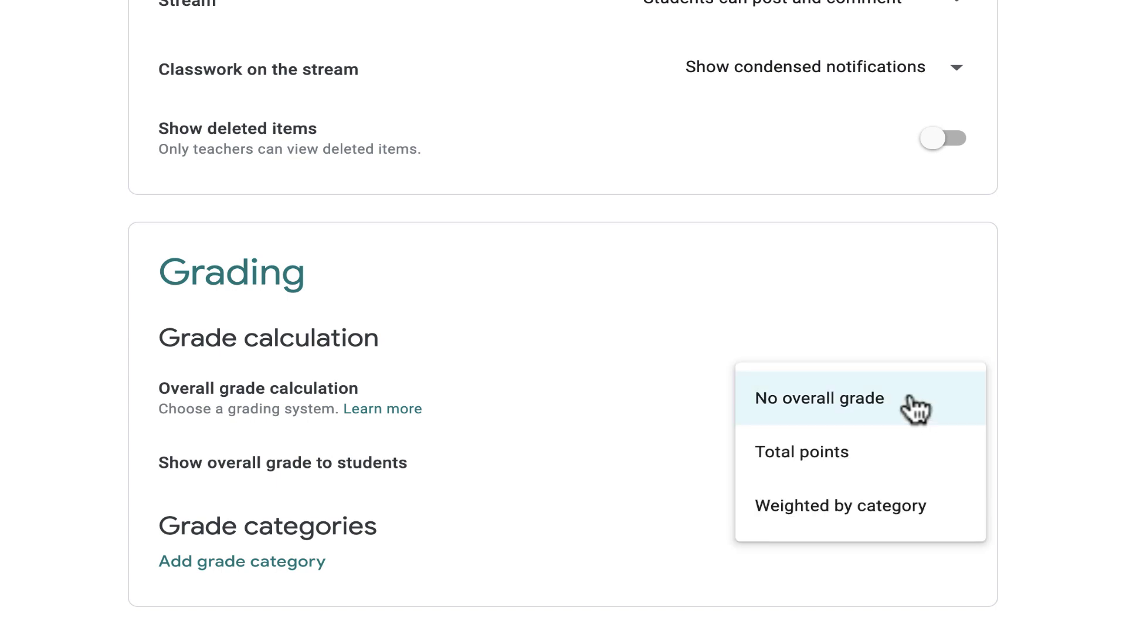
{"action": "left_click", "coordinate": [916, 409]}
{"action": "left_click", "coordinate": [911, 409]}
{"action": "left_click", "coordinate": [845, 471]}
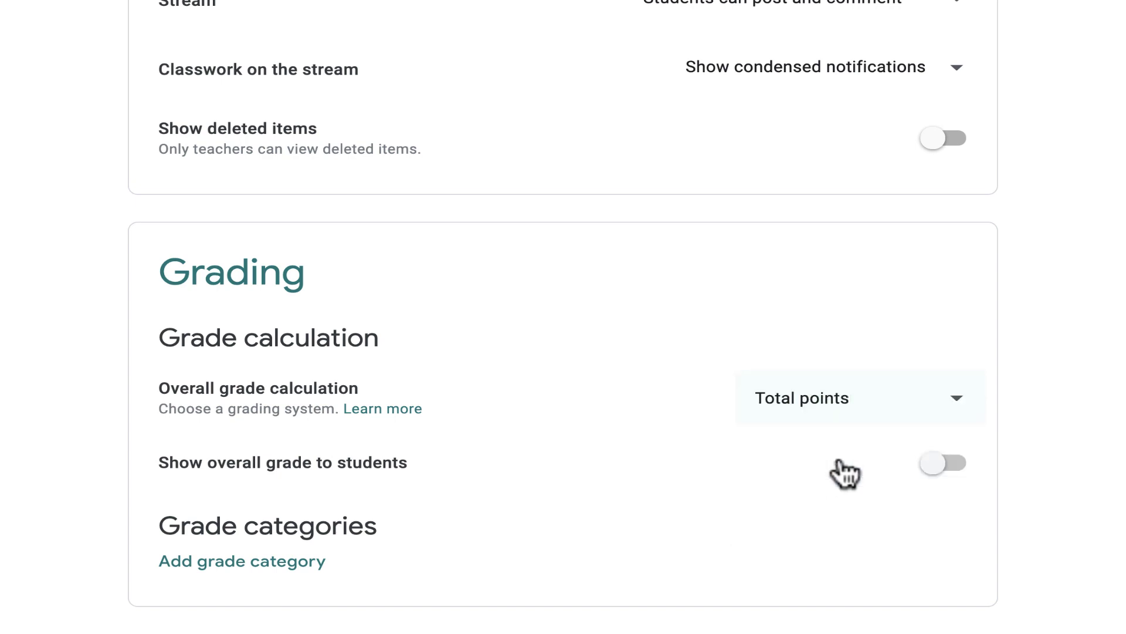
{"action": "left_click", "coordinate": [869, 421]}
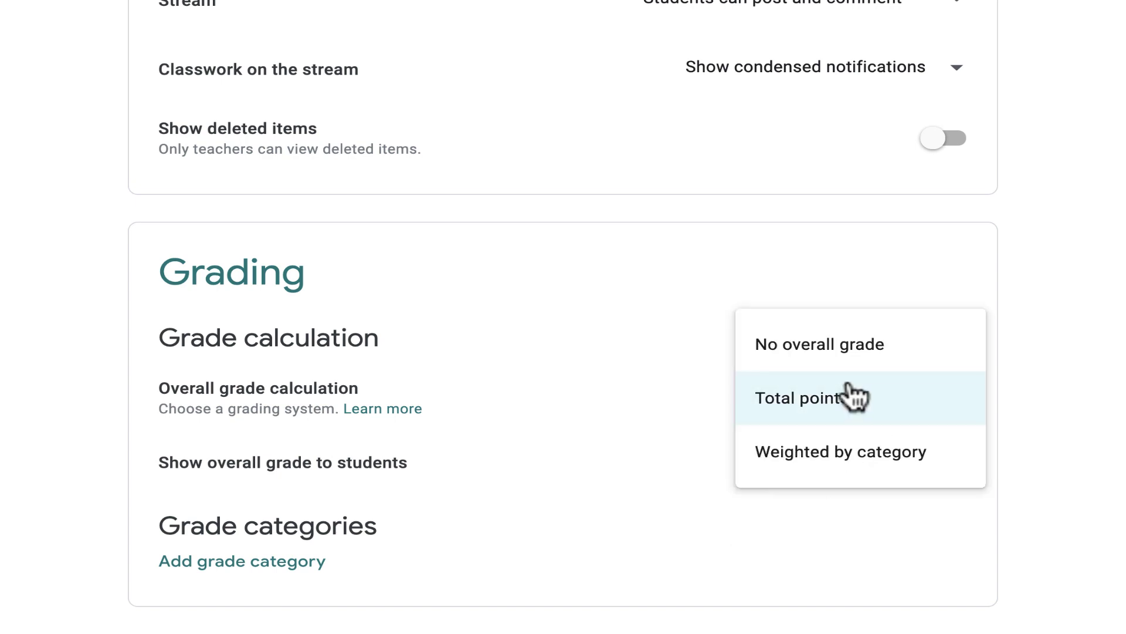
{"action": "left_click", "coordinate": [909, 468]}
{"action": "left_click", "coordinate": [936, 393]}
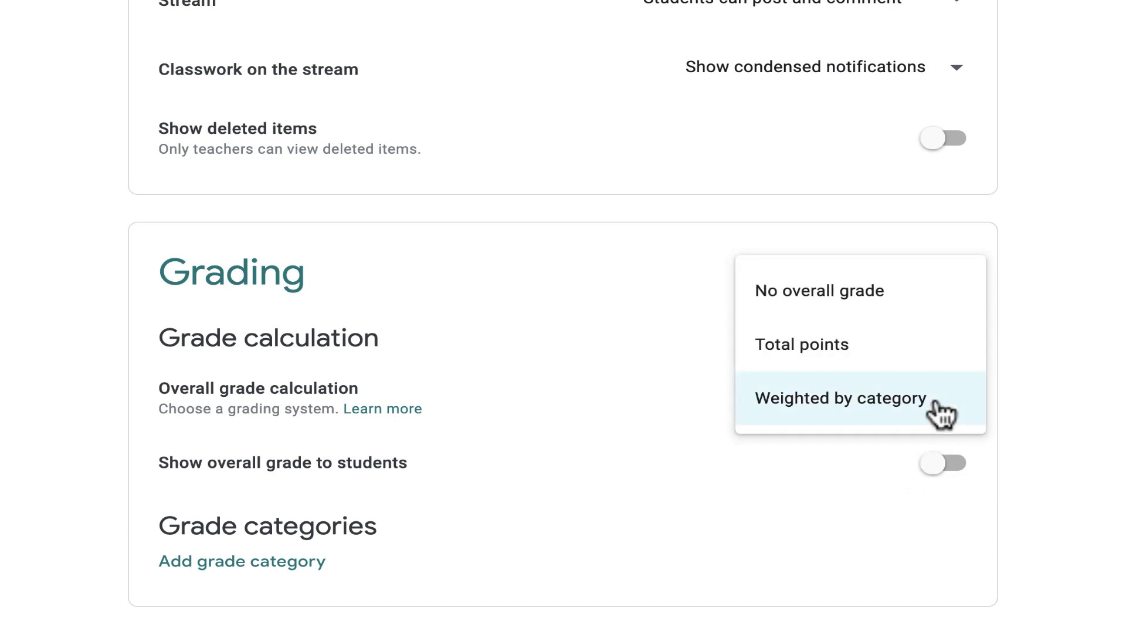
{"action": "left_click", "coordinate": [918, 351]}
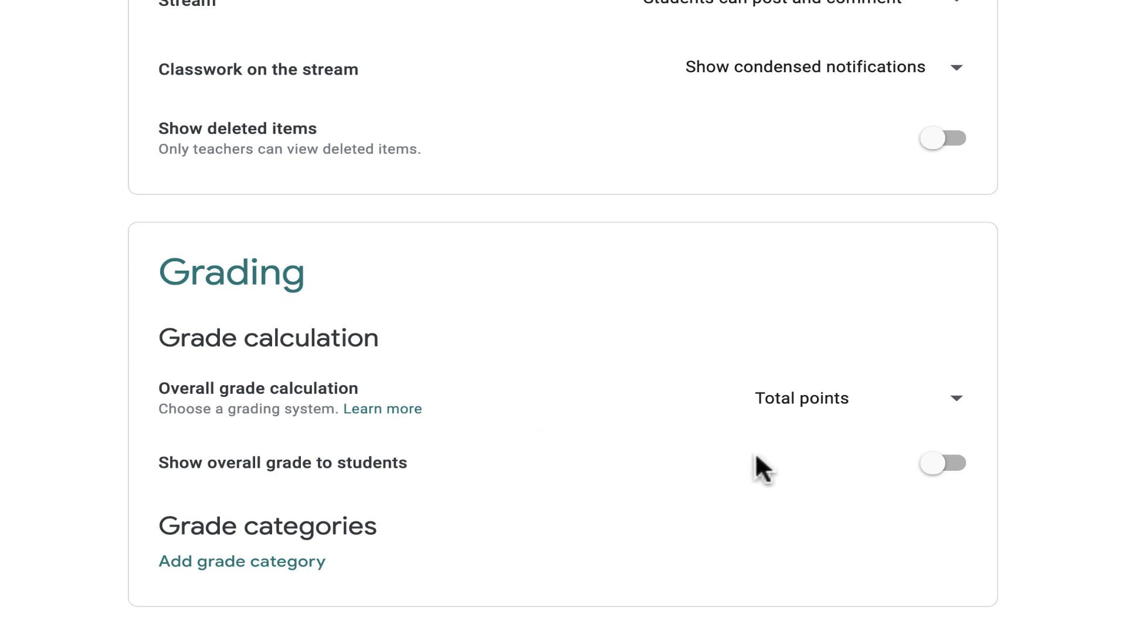
{"action": "left_click", "coordinate": [939, 480]}
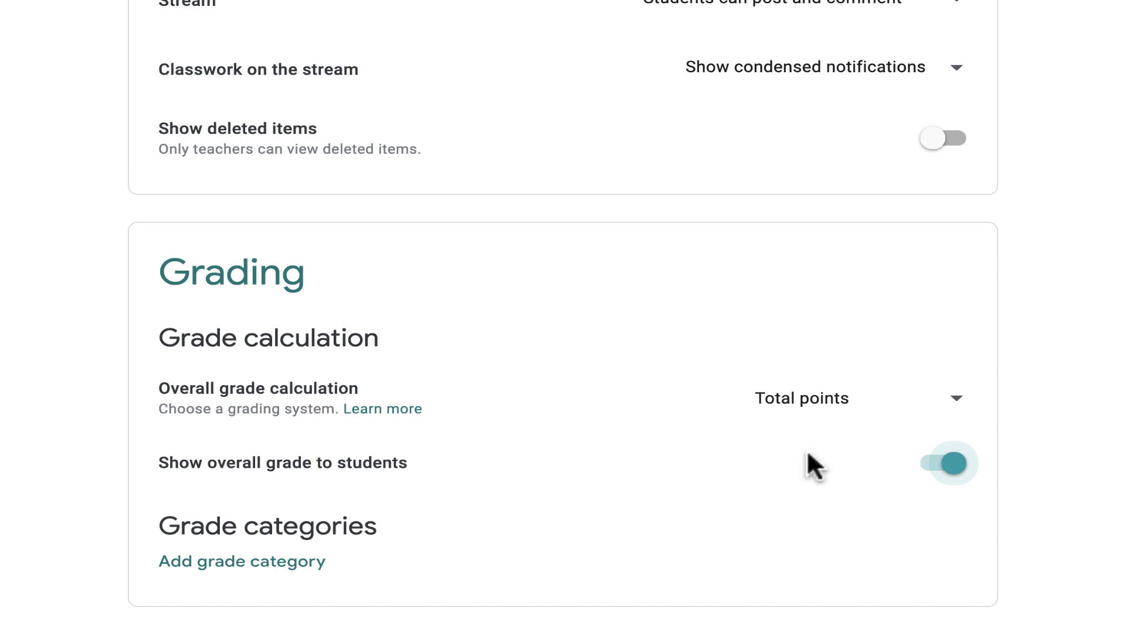
Add grade category rows named Assignments and Tests alongside Projects
{"action": "left_click", "coordinate": [274, 560]}
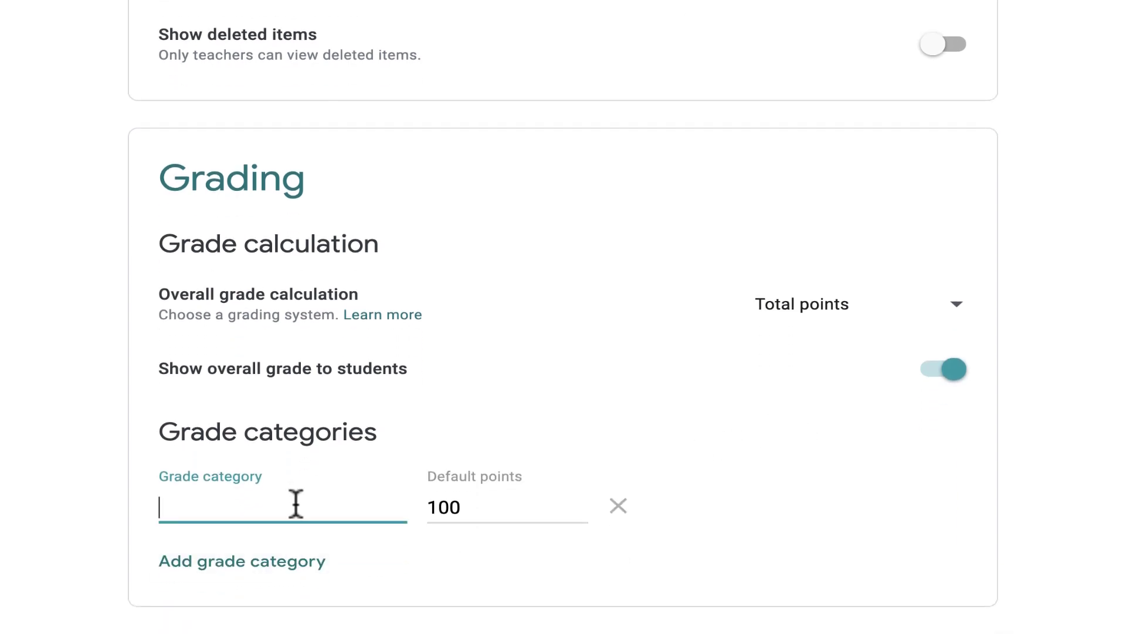
{"action": "type", "text": "Assignments"}
{"action": "left_click", "coordinate": [276, 559]}
{"action": "type", "text": "T"}
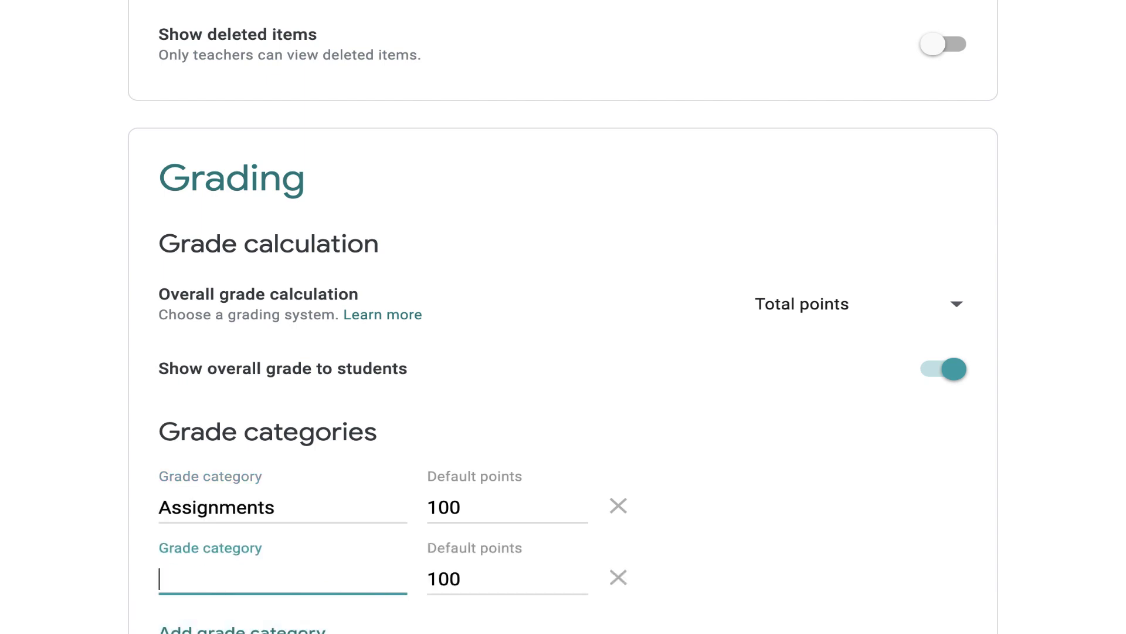
{"action": "type", "text": "ests"}
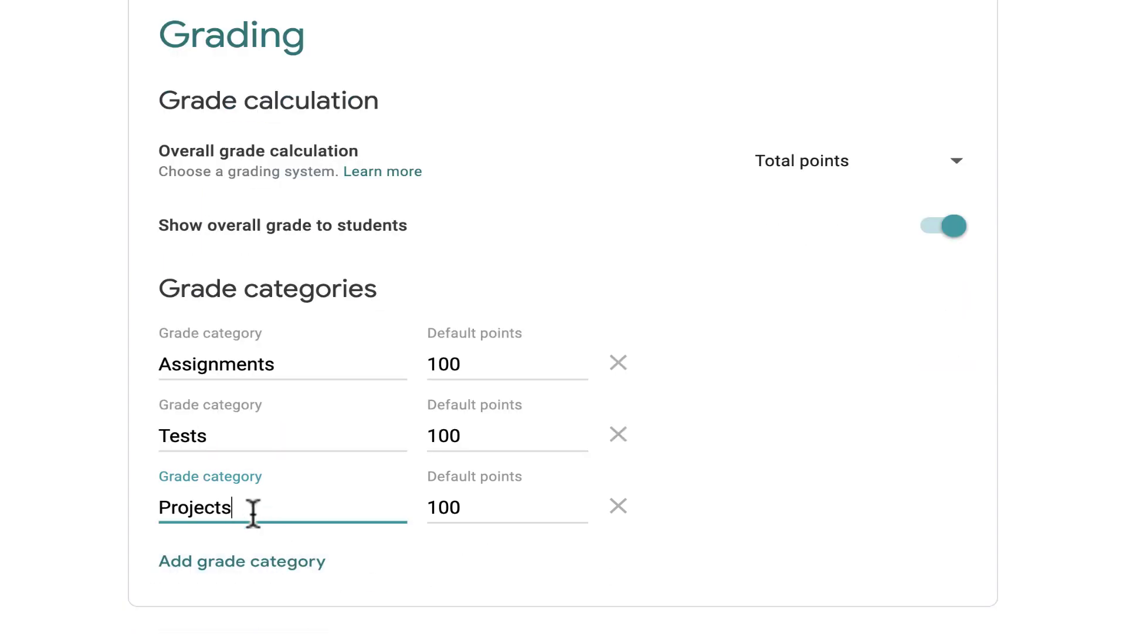
Give Tests 80 and Assignments 50 default points, keeping Projects at 100, and save
{"action": "double_click", "coordinate": [485, 505]}
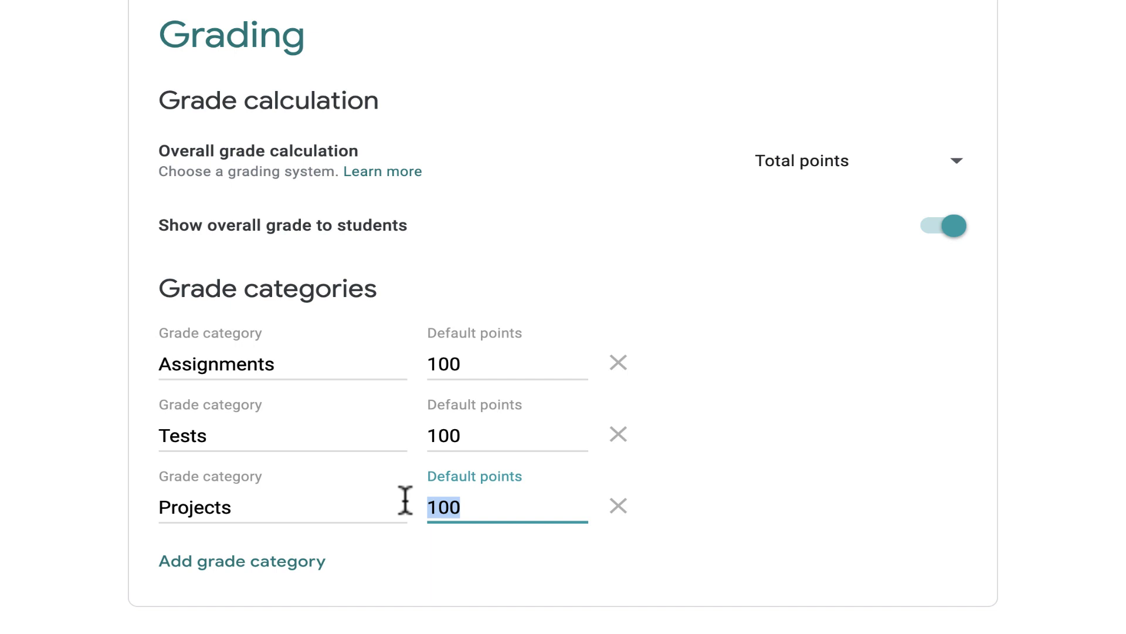
{"action": "key", "text": "shift+Tab"}
{"action": "key", "text": "shift+Tab"}
{"action": "key", "text": "shift+Tab"}
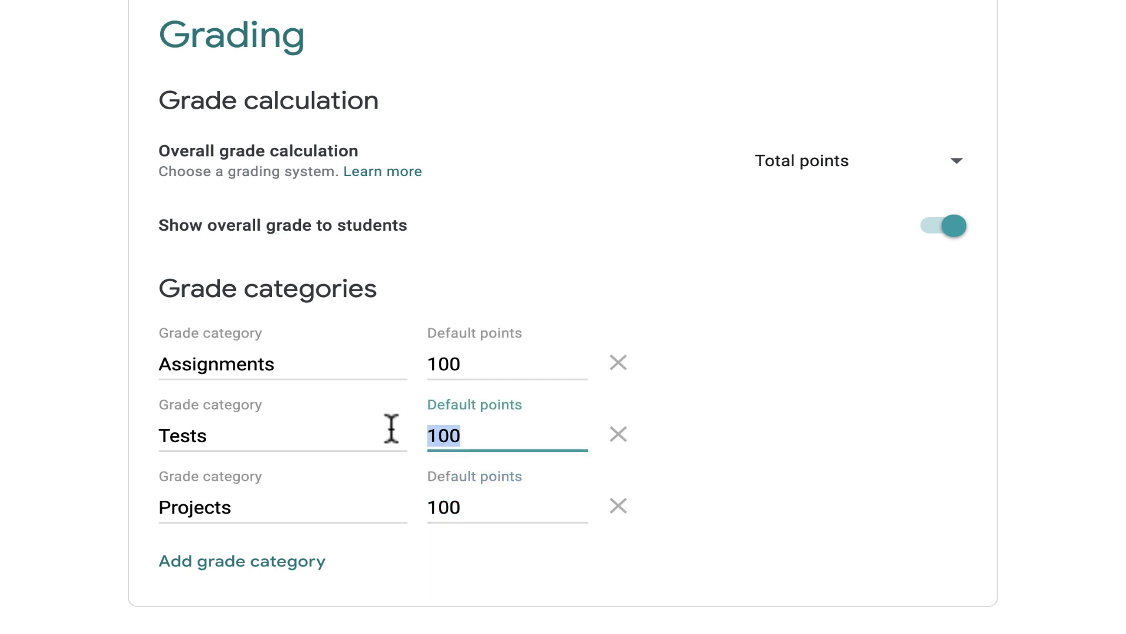
{"action": "type", "text": "80"}
{"action": "double_click", "coordinate": [463, 363]}
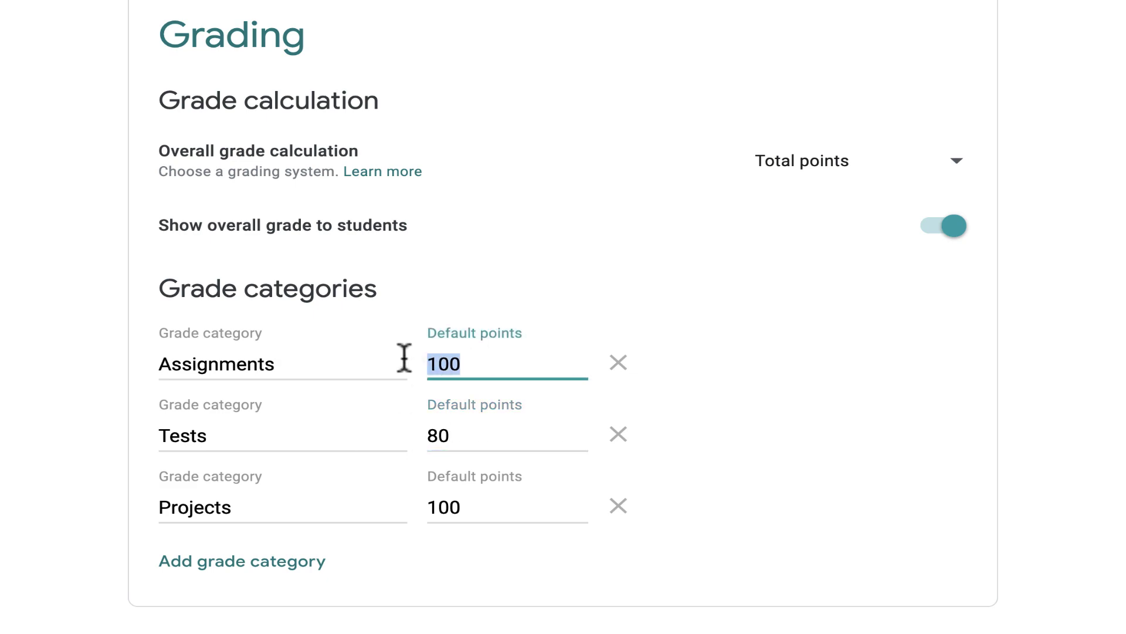
{"action": "type", "text": "50"}
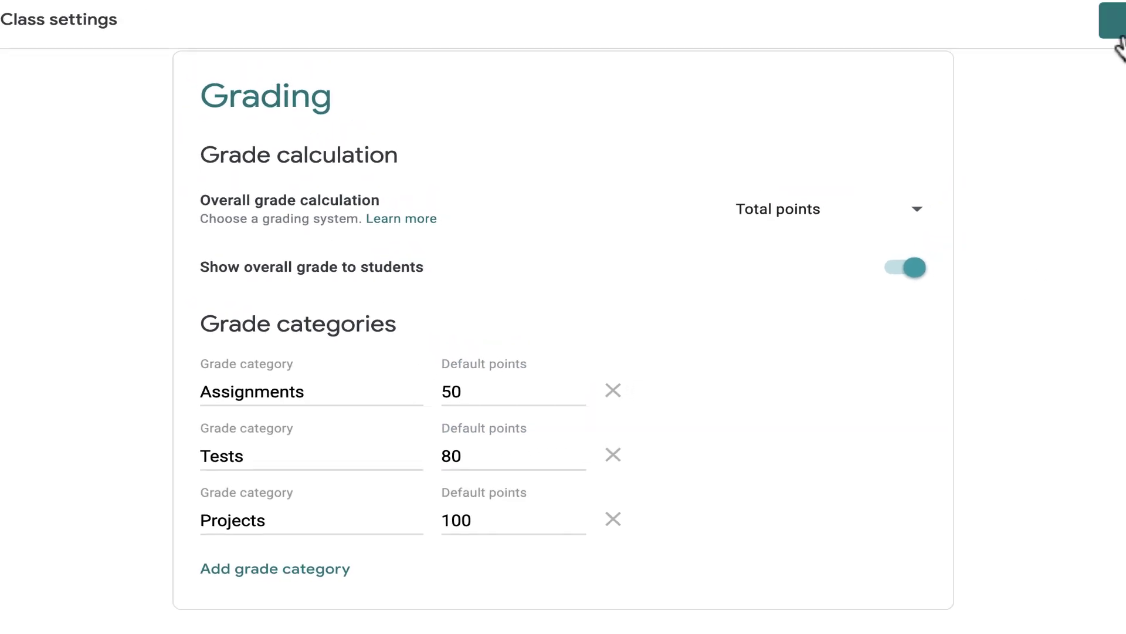
{"action": "left_click", "coordinate": [1064, 94]}
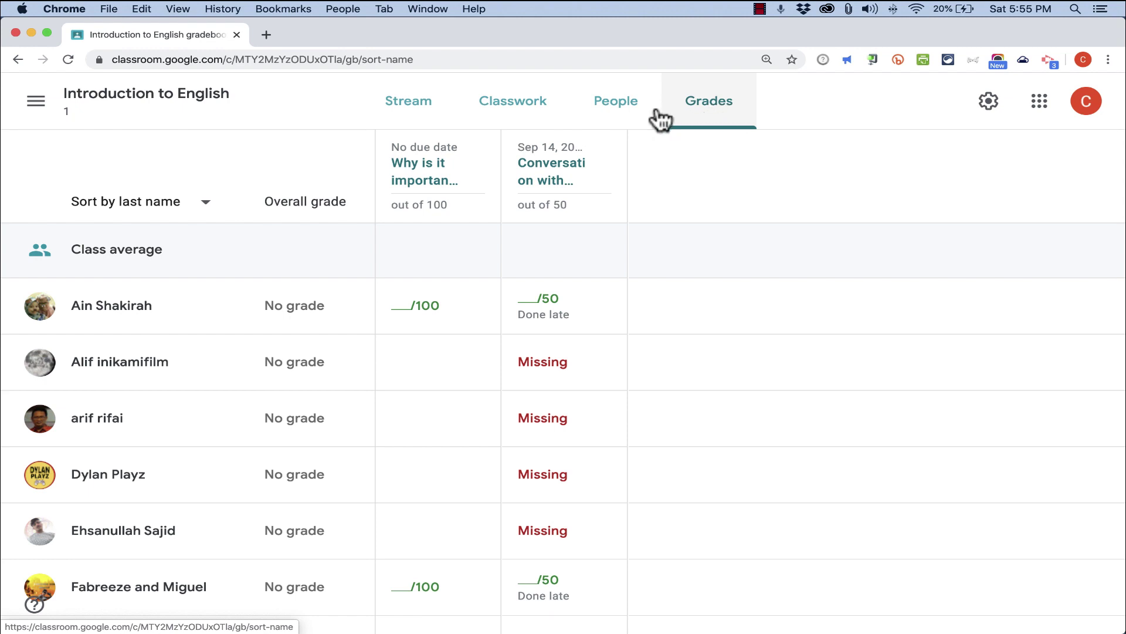
Open Basic English Conversation and view Conversation with Another Student's work: 5 turned in, 15 assigned
{"action": "left_click", "coordinate": [535, 108]}
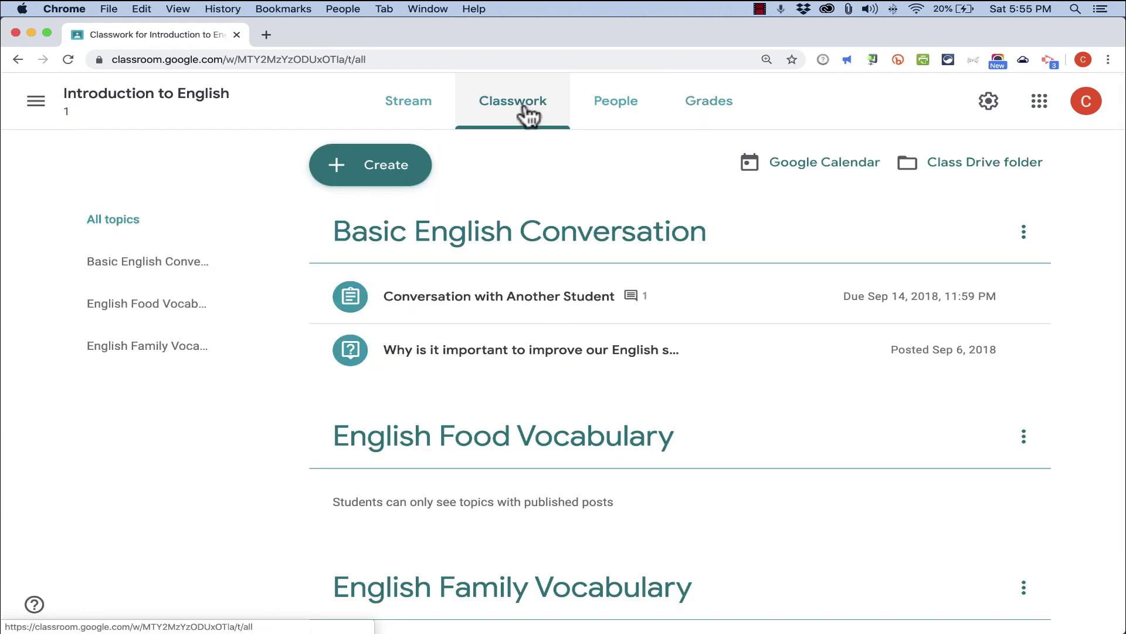
{"action": "scroll", "coordinate": [554, 288], "scroll_direction": "down", "scroll_amount": 3}
{"action": "scroll", "coordinate": [561, 281], "scroll_direction": "up", "scroll_amount": 3}
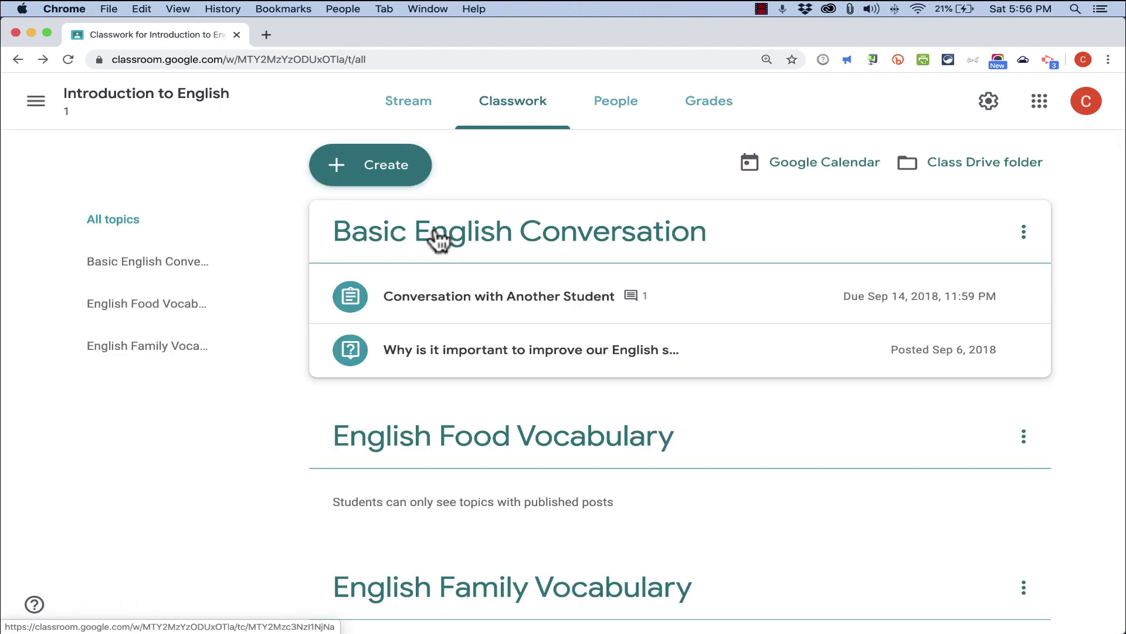
{"action": "left_click", "coordinate": [437, 237]}
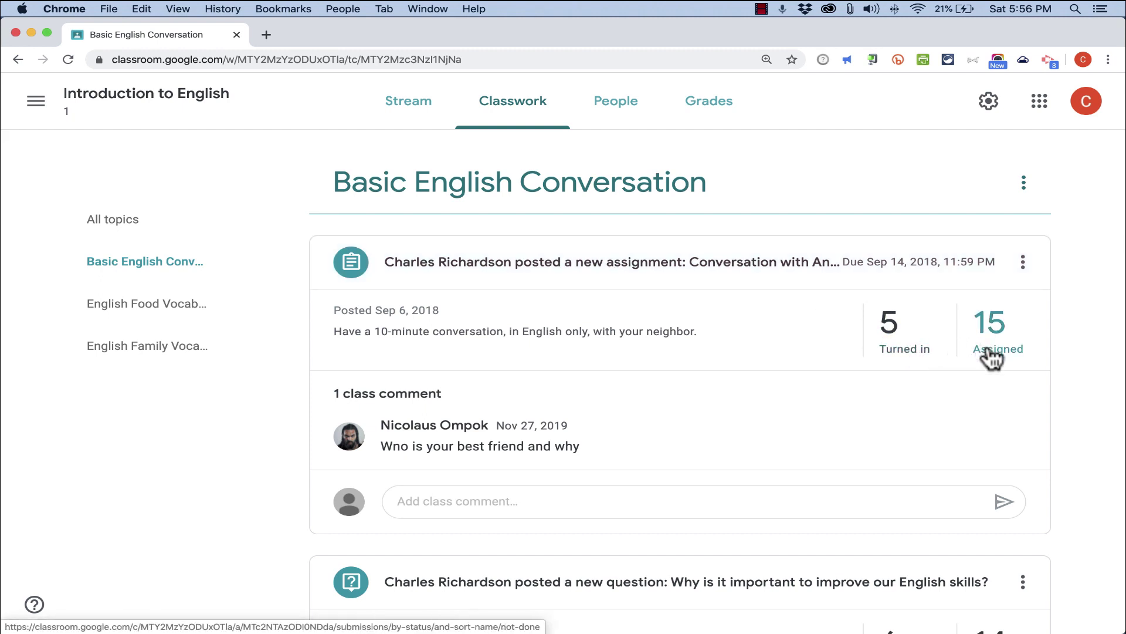
{"action": "left_click", "coordinate": [893, 351]}
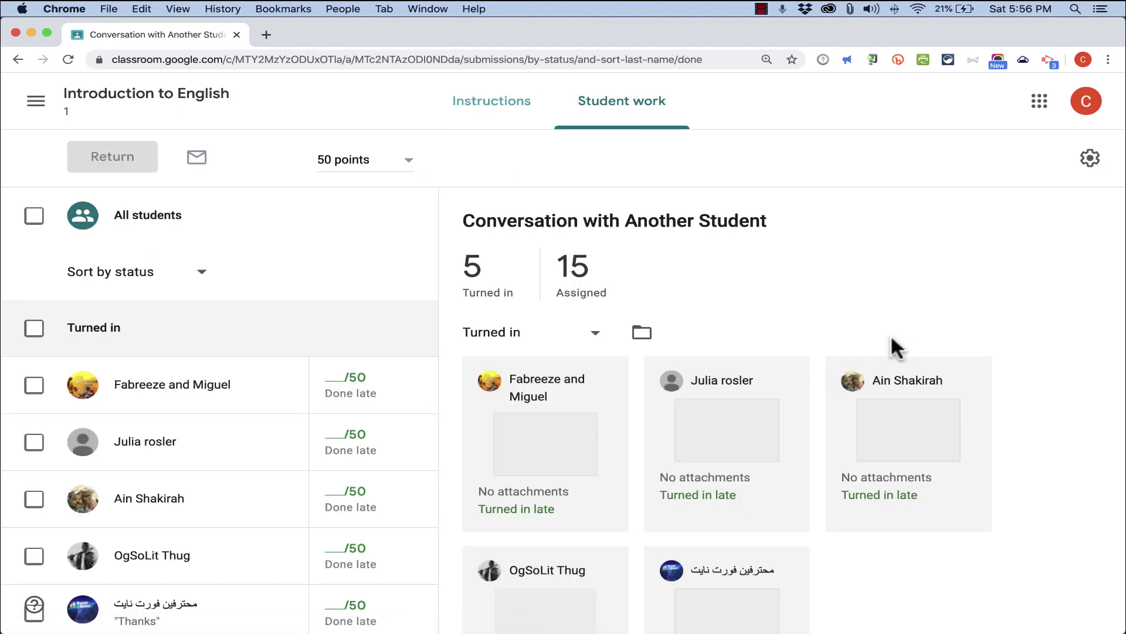
Open a student's submission for Conversation with Another Student from the Grades tab
{"action": "left_click", "coordinate": [15, 59]}
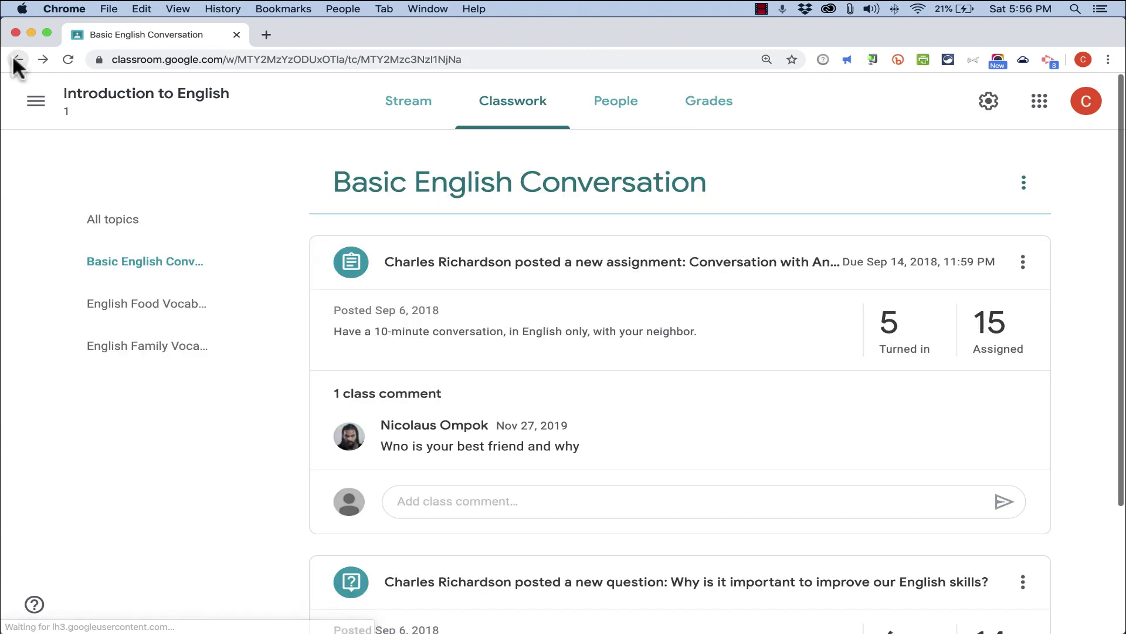
{"action": "left_click", "coordinate": [709, 115]}
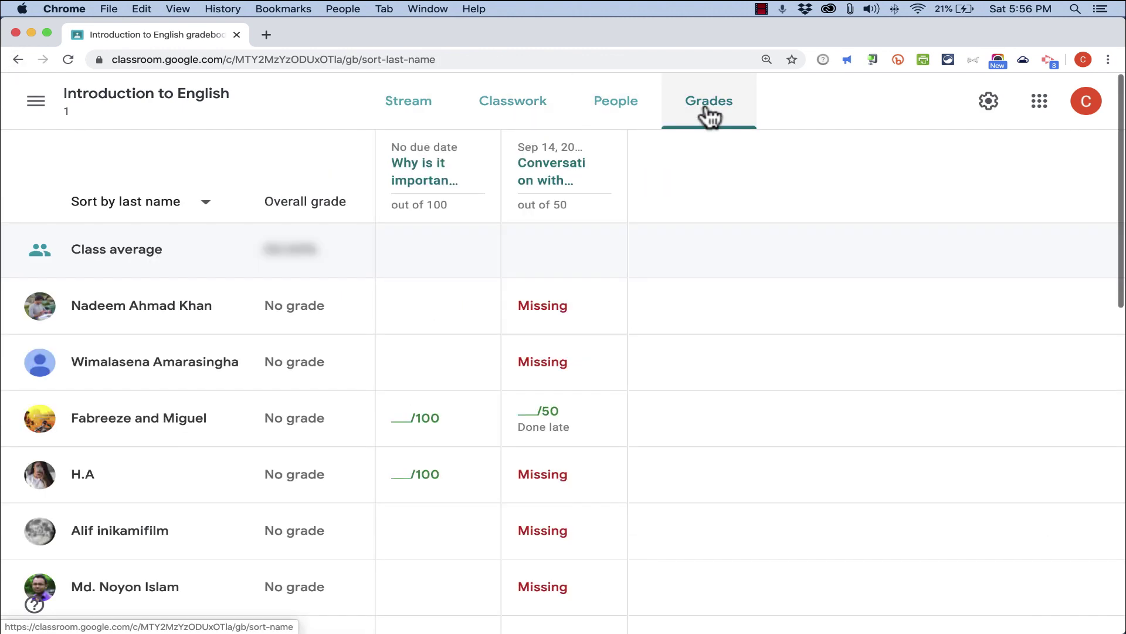
{"action": "left_click", "coordinate": [701, 112]}
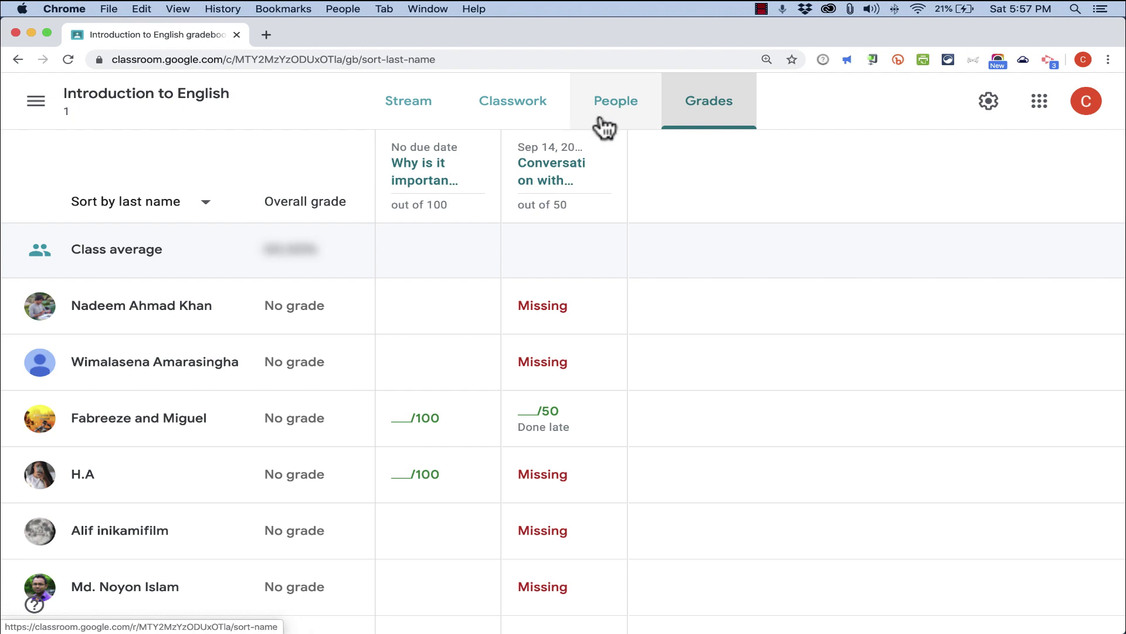
{"action": "left_click", "coordinate": [553, 172]}
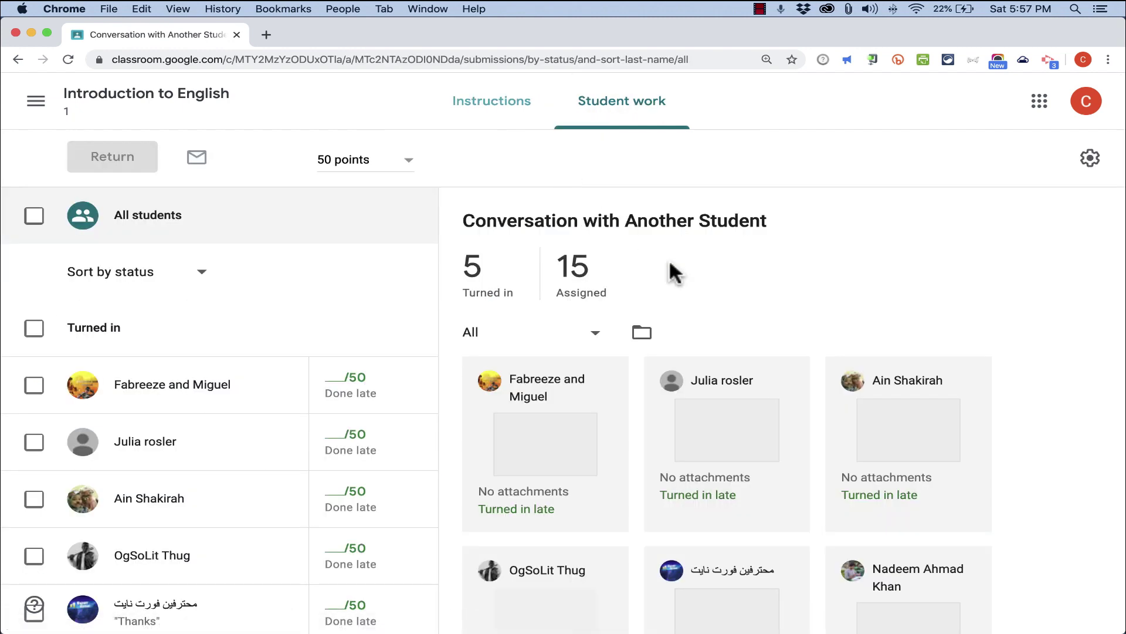
{"action": "scroll", "coordinate": [584, 384], "scroll_direction": "down", "scroll_amount": 3}
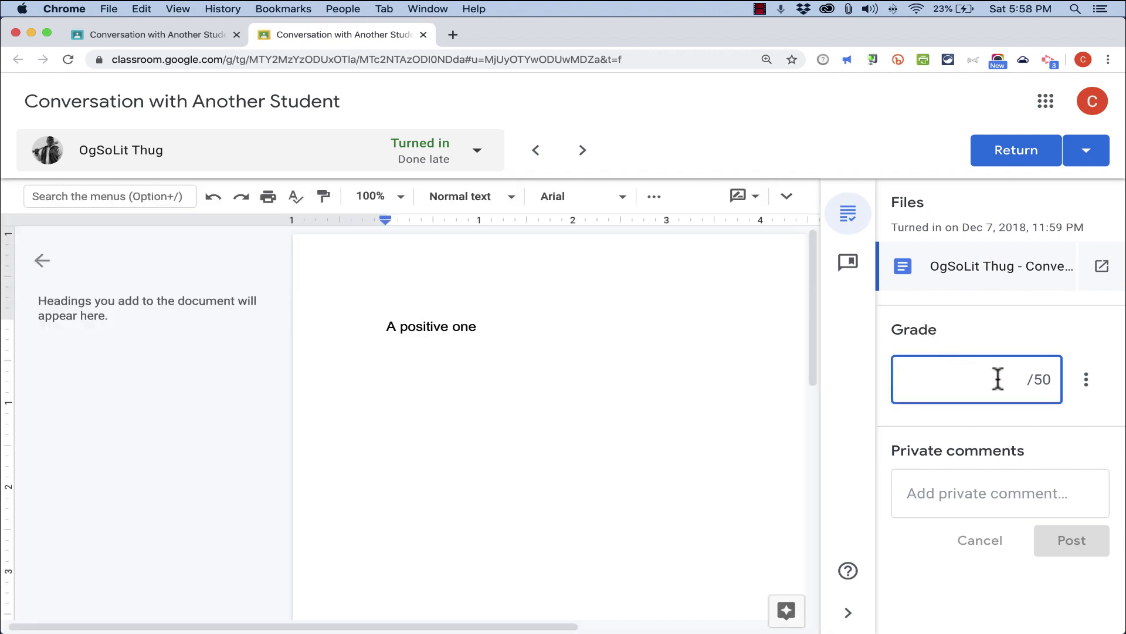
Grade it 47/50 and post the private comment 'Excellent work on your conversation assignment!'
{"action": "type", "text": "4"}
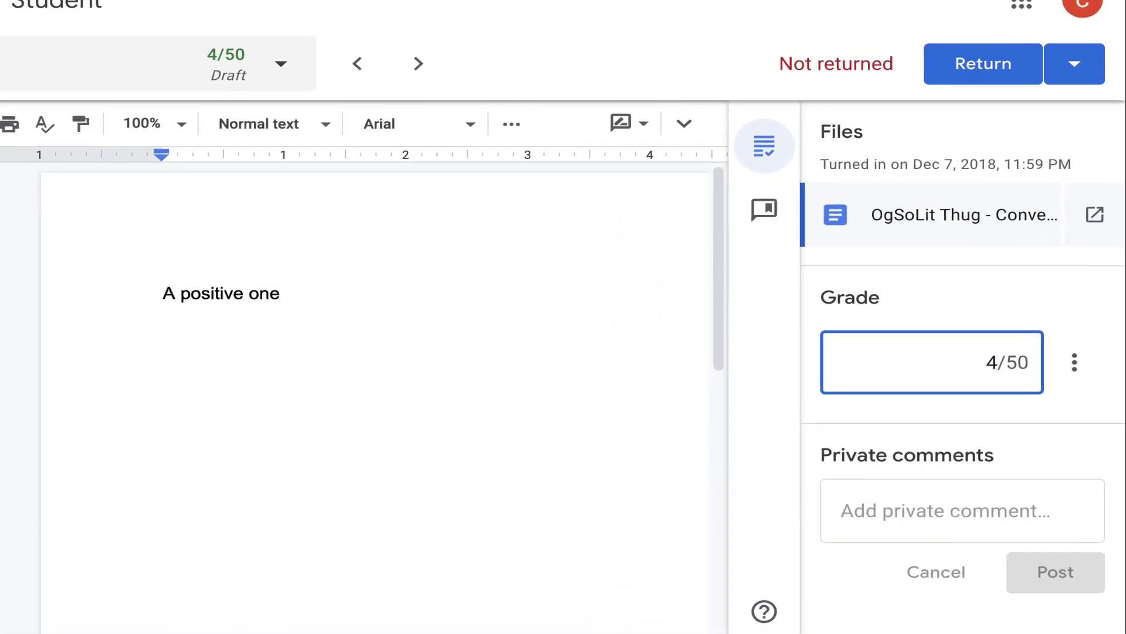
{"action": "type", "text": "5"}
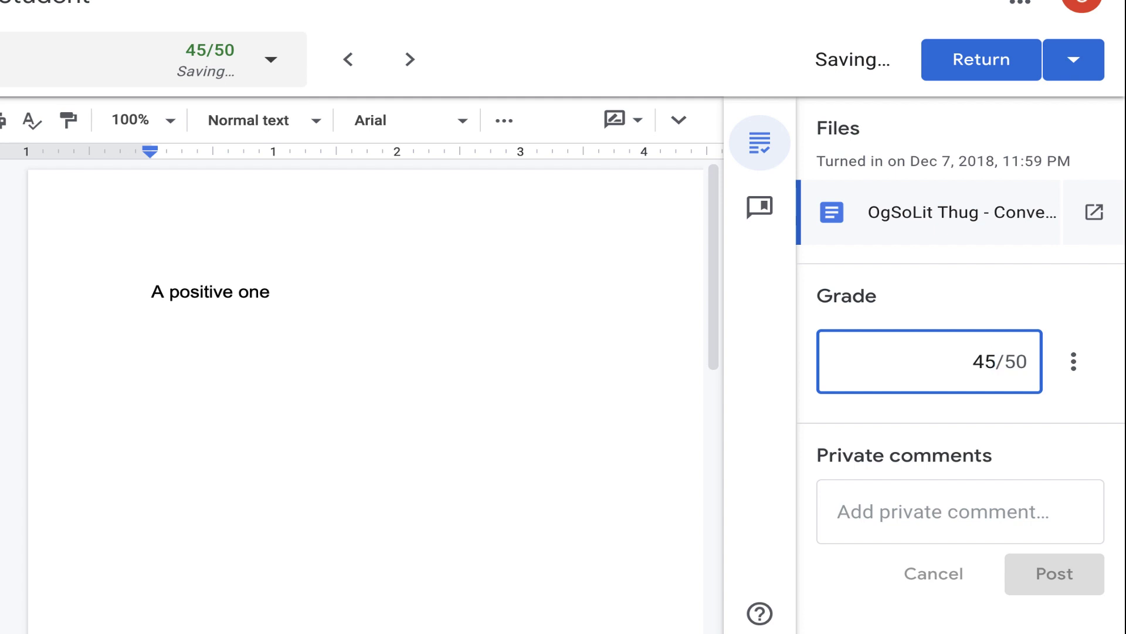
{"action": "key", "text": "BackSpace"}
{"action": "type", "text": "7"}
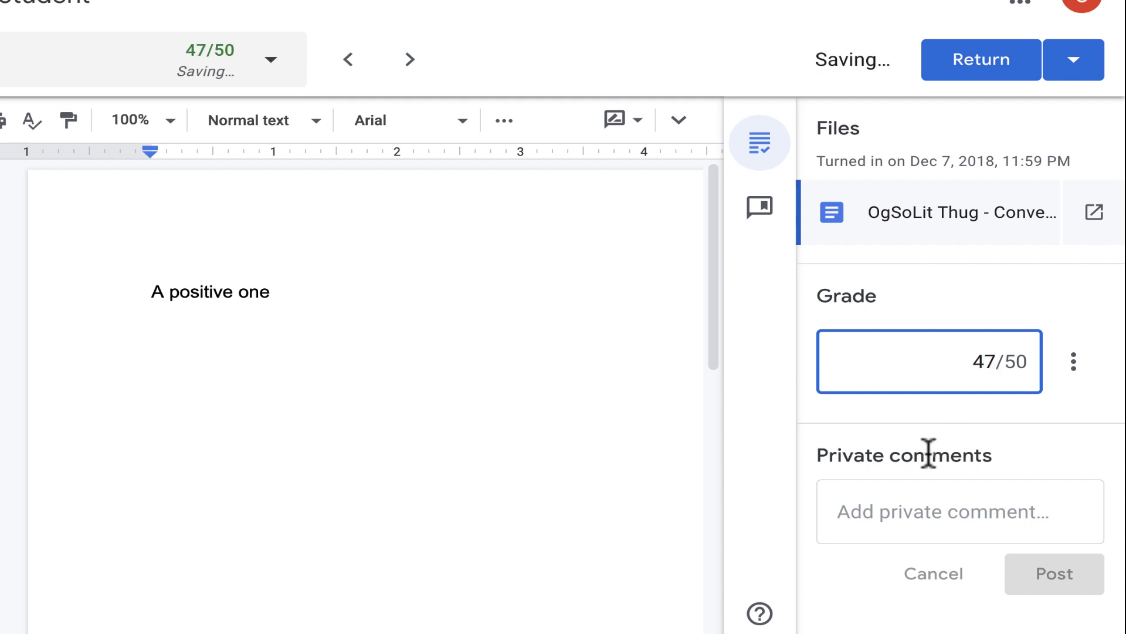
{"action": "left_click", "coordinate": [960, 514]}
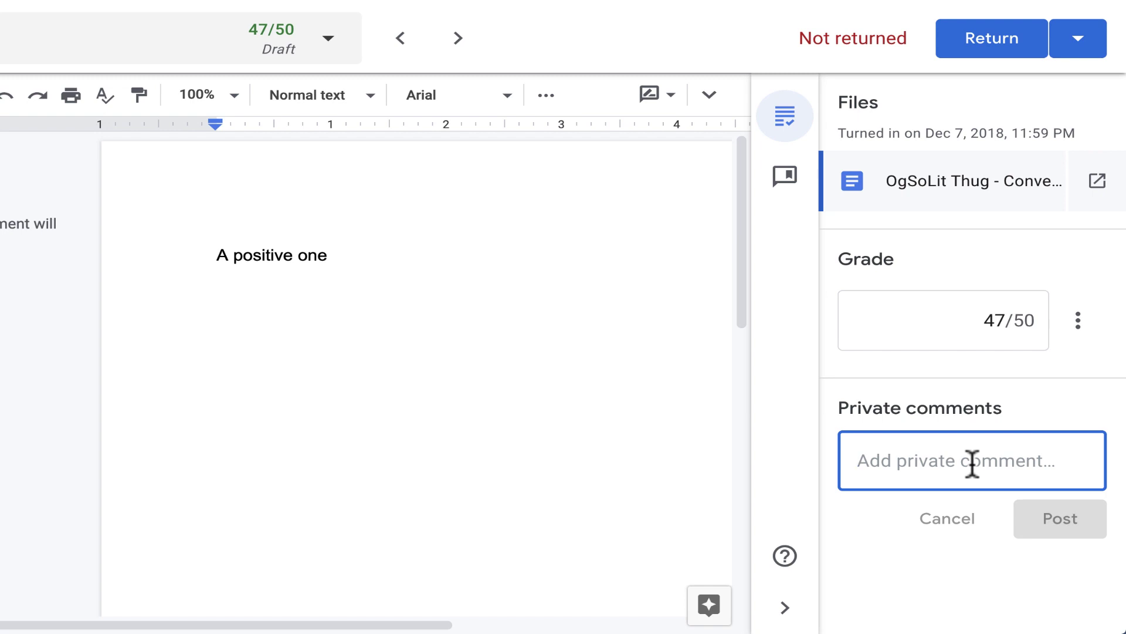
{"action": "type", "text": "Excellent work on your conversation assignment!"}
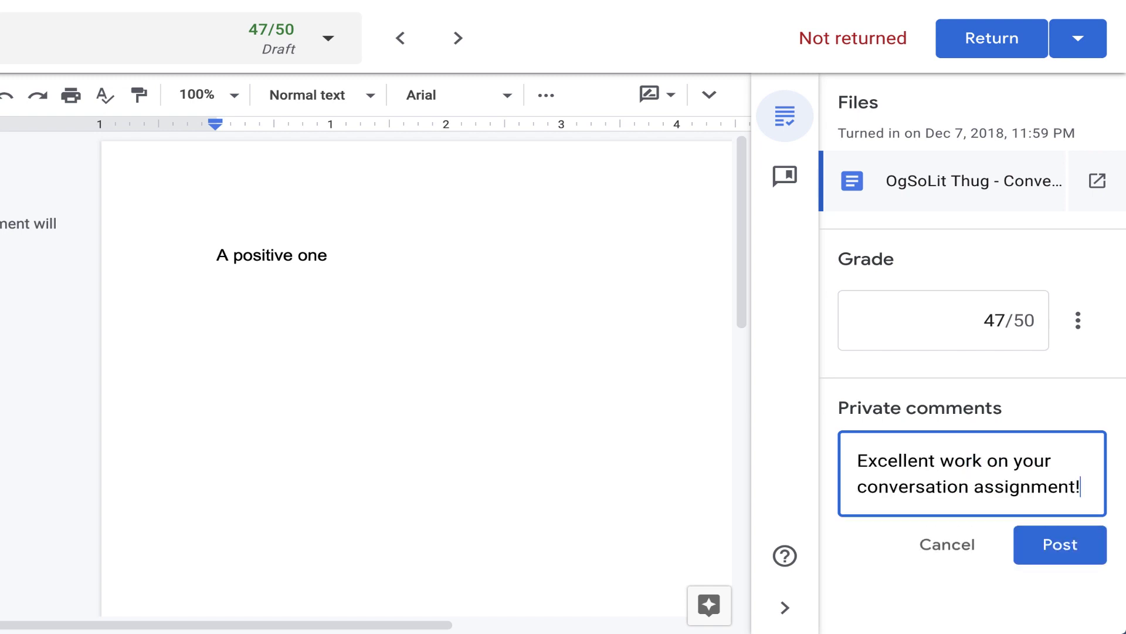
{"action": "left_click", "coordinate": [1068, 537]}
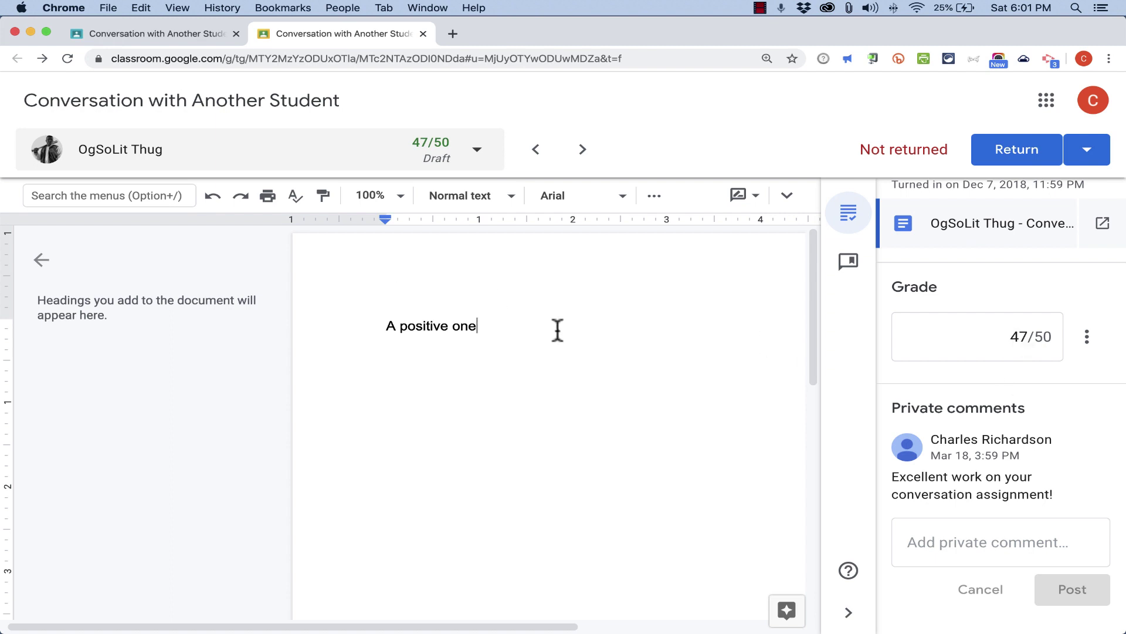
Paste the feedback sentence after 'A positive one' as a suggestion and copy the formatting of 'positive'
{"action": "scroll", "coordinate": [549, 342], "scroll_direction": "right", "scroll_amount": 5}
{"action": "scroll", "coordinate": [550, 342], "scroll_direction": "right", "scroll_amount": 3}
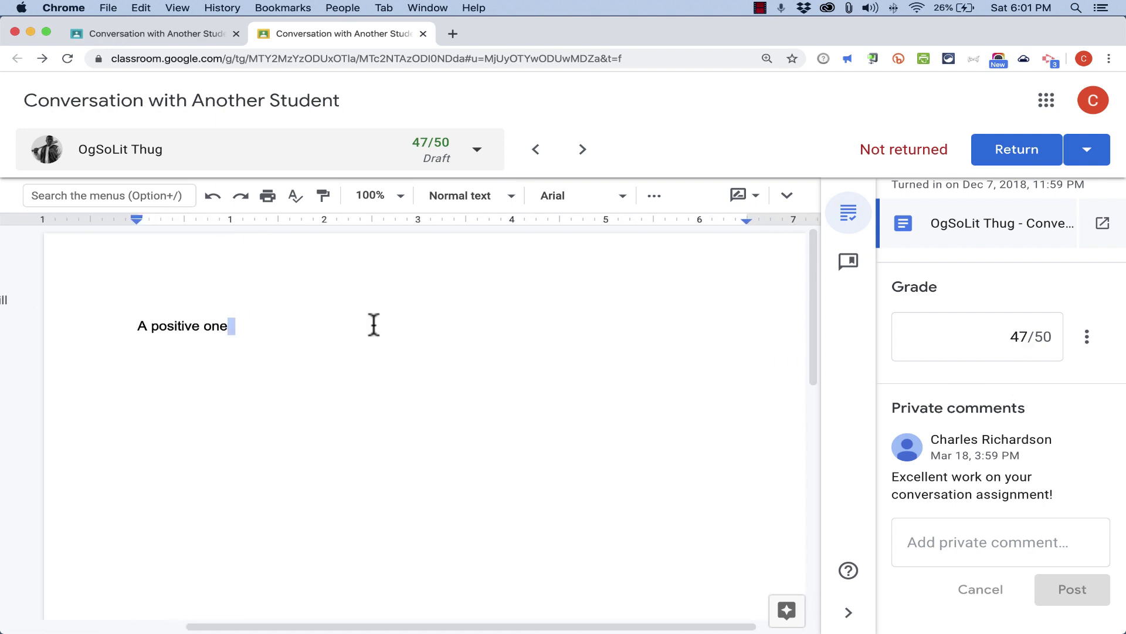
{"action": "key", "text": "Right"}
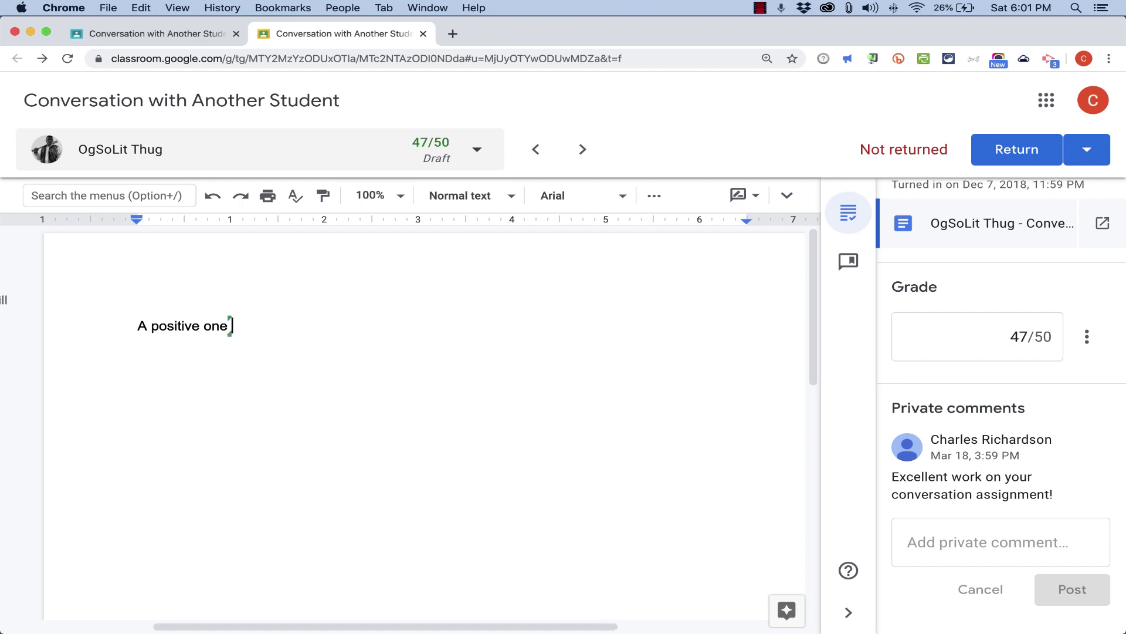
{"action": "type", "text": "I like where you’re going with this.  Give me more detail!"}
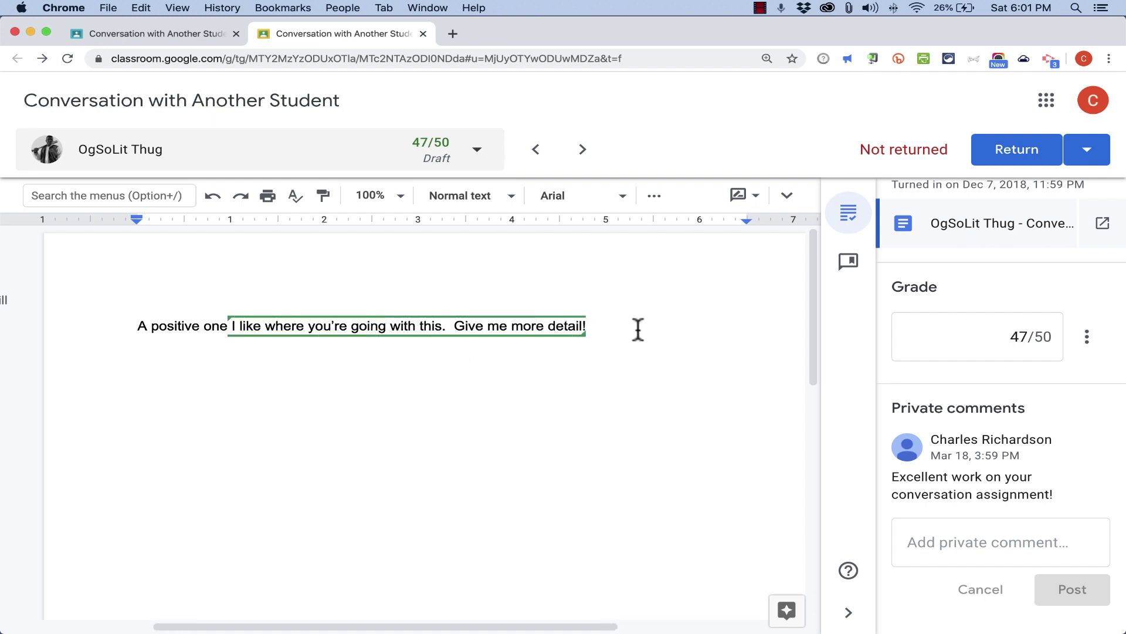
{"action": "left_click_drag", "start_coordinate": [160, 327], "coordinate": [203, 327]}
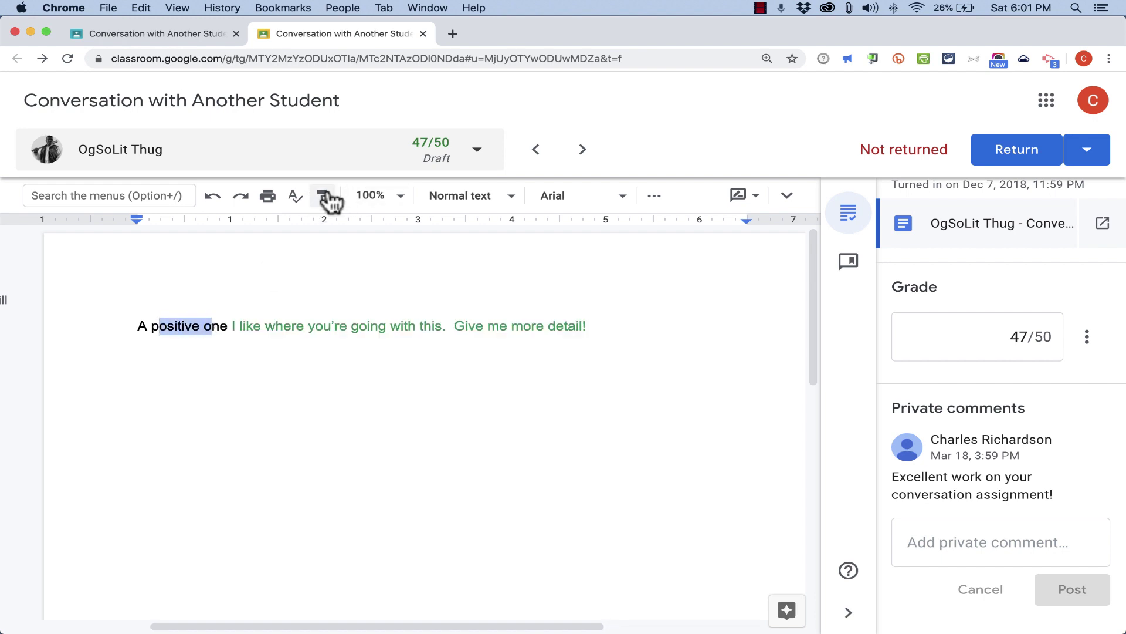
{"action": "left_click", "coordinate": [156, 327]}
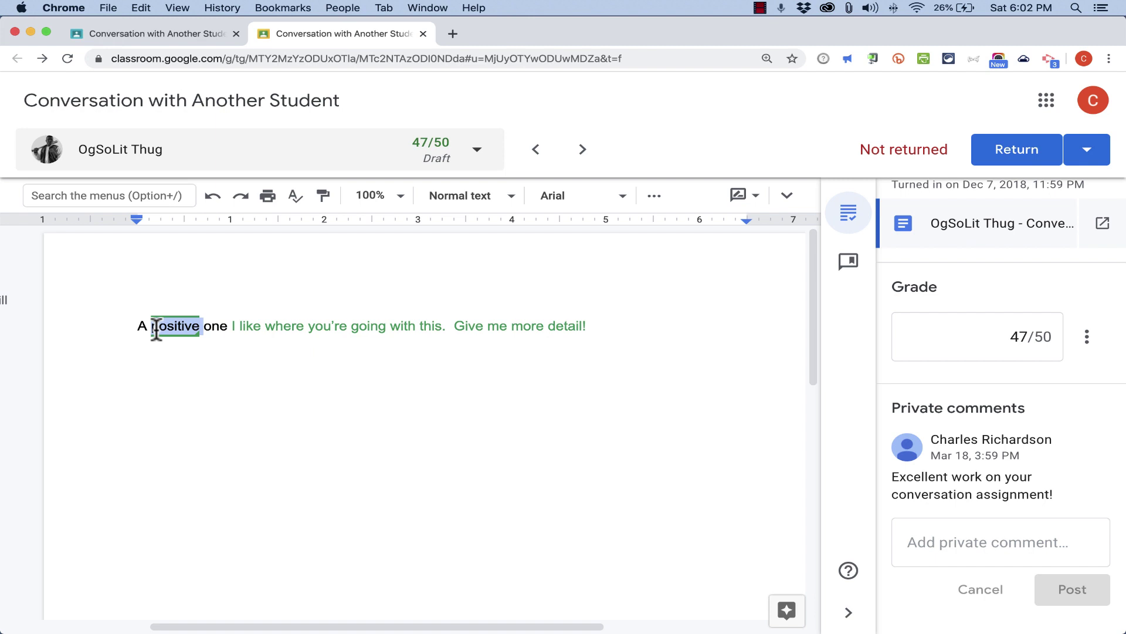
{"action": "left_click", "coordinate": [326, 197]}
Apply the copied formatting to the feedback sentence, then return the 47/50 work to the student
{"action": "left_click_drag", "start_coordinate": [229, 326], "coordinate": [584, 326]}
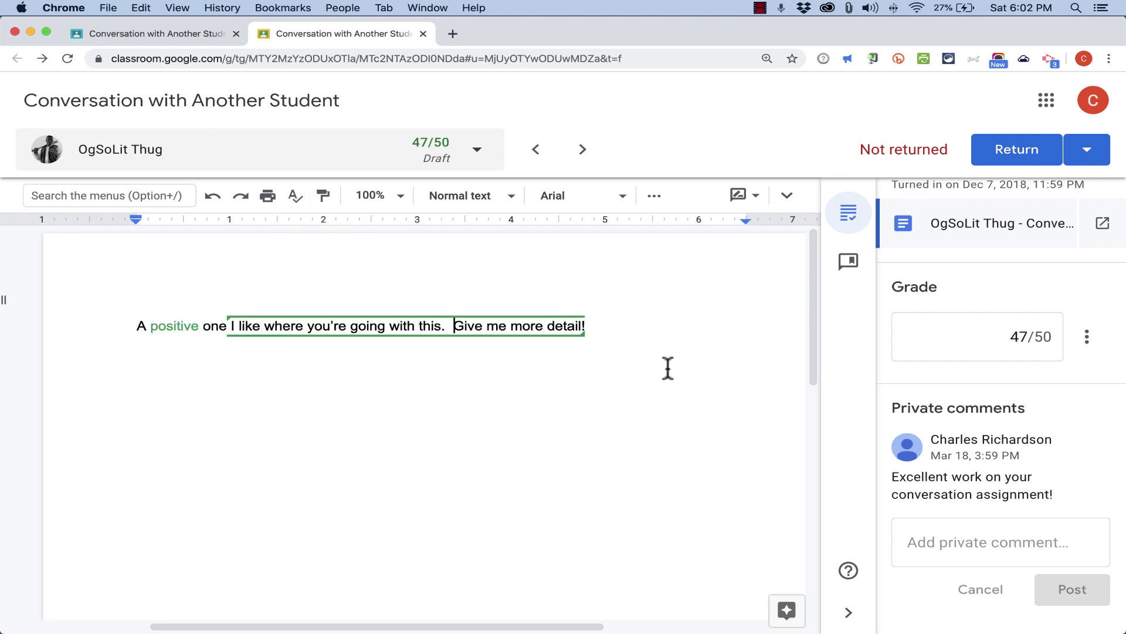
{"action": "left_click", "coordinate": [1010, 153]}
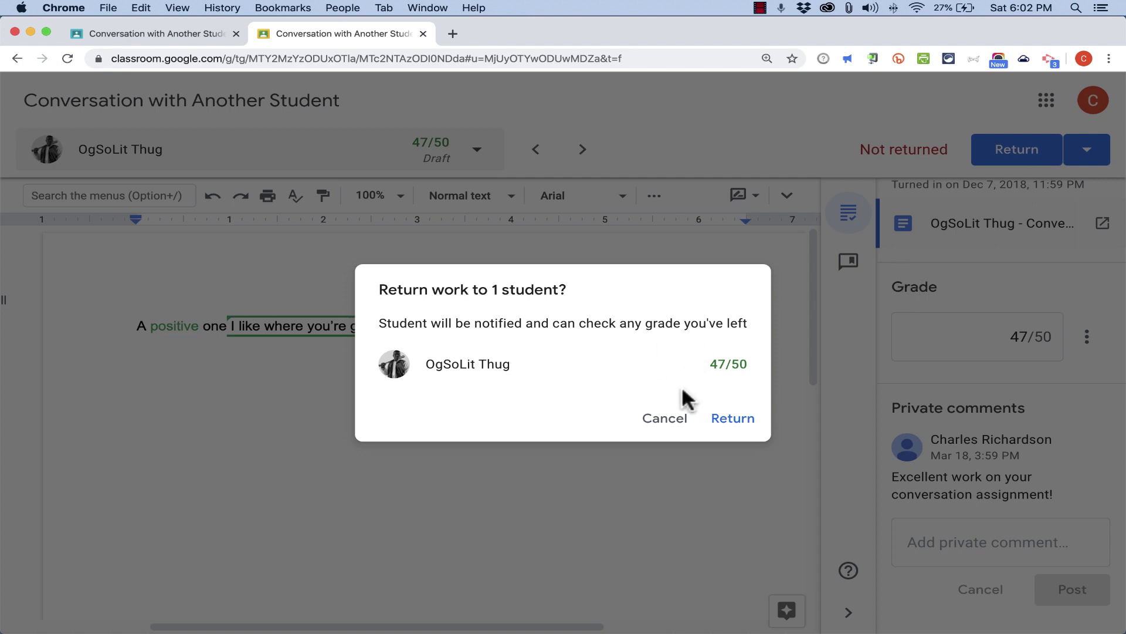
{"action": "left_click", "coordinate": [735, 424]}
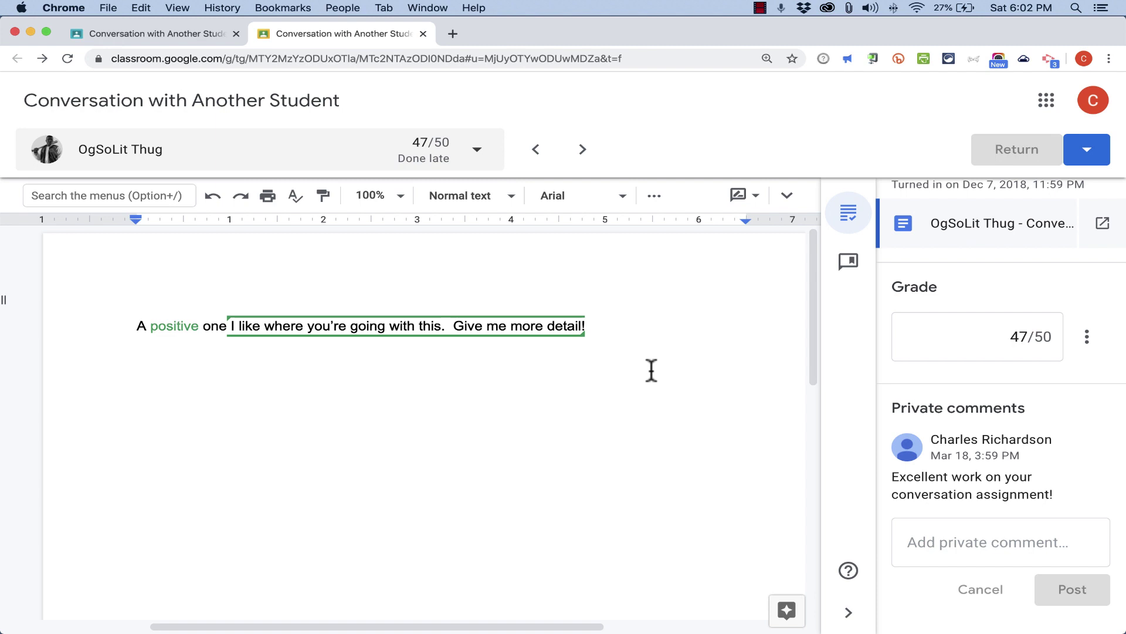
Page through other students' submissions using the arrows and student list, then close grading
{"action": "left_click", "coordinate": [582, 150]}
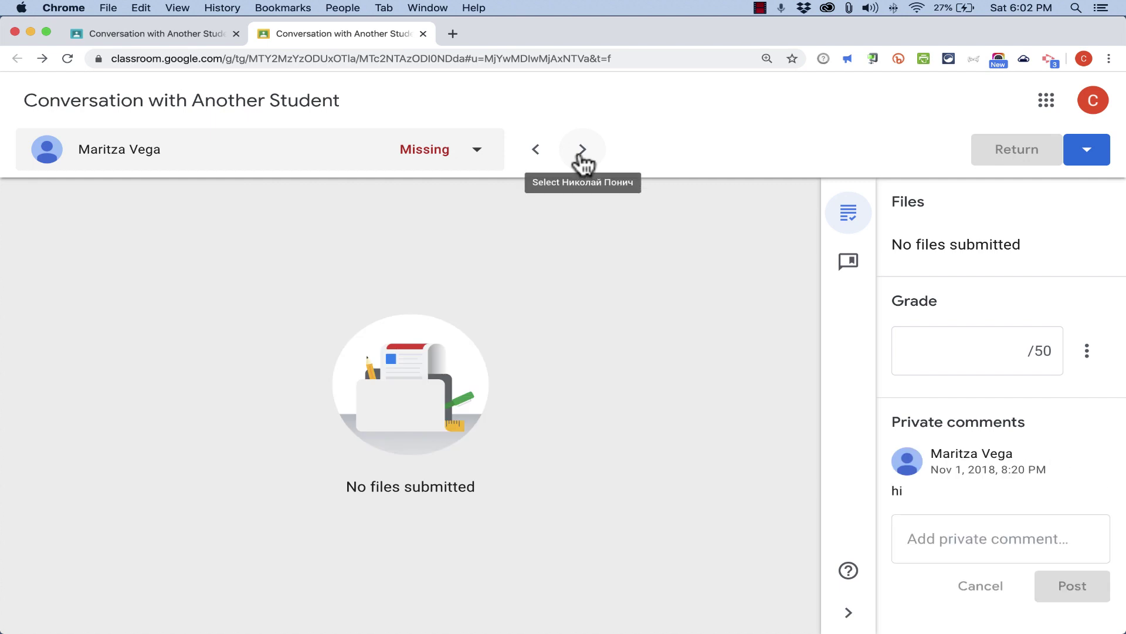
{"action": "left_click", "coordinate": [574, 154]}
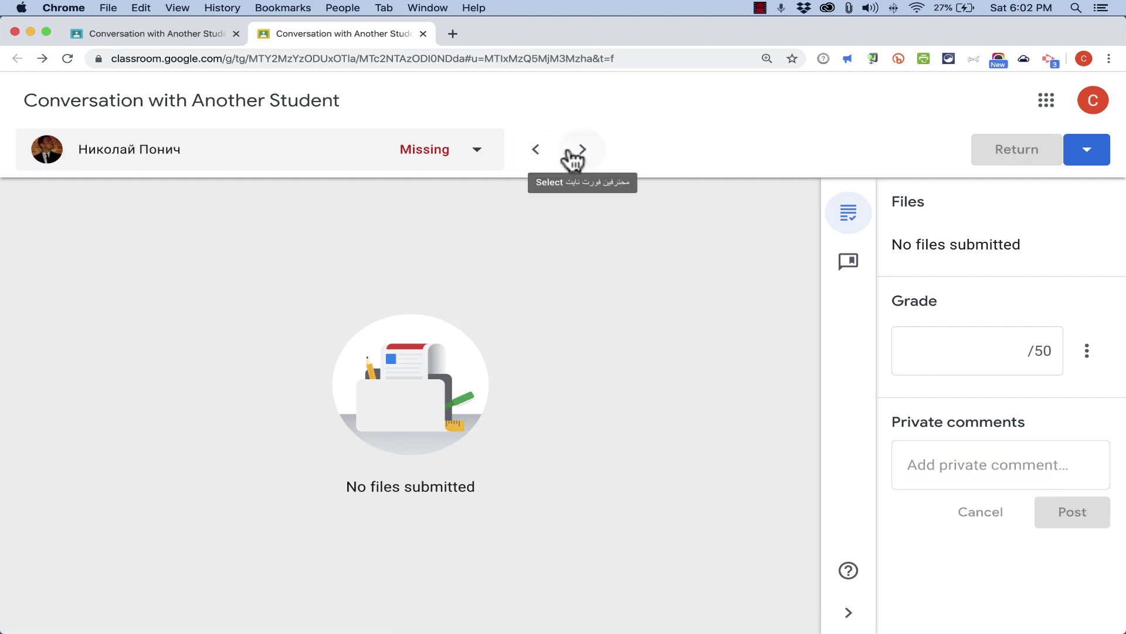
{"action": "left_click", "coordinate": [477, 154]}
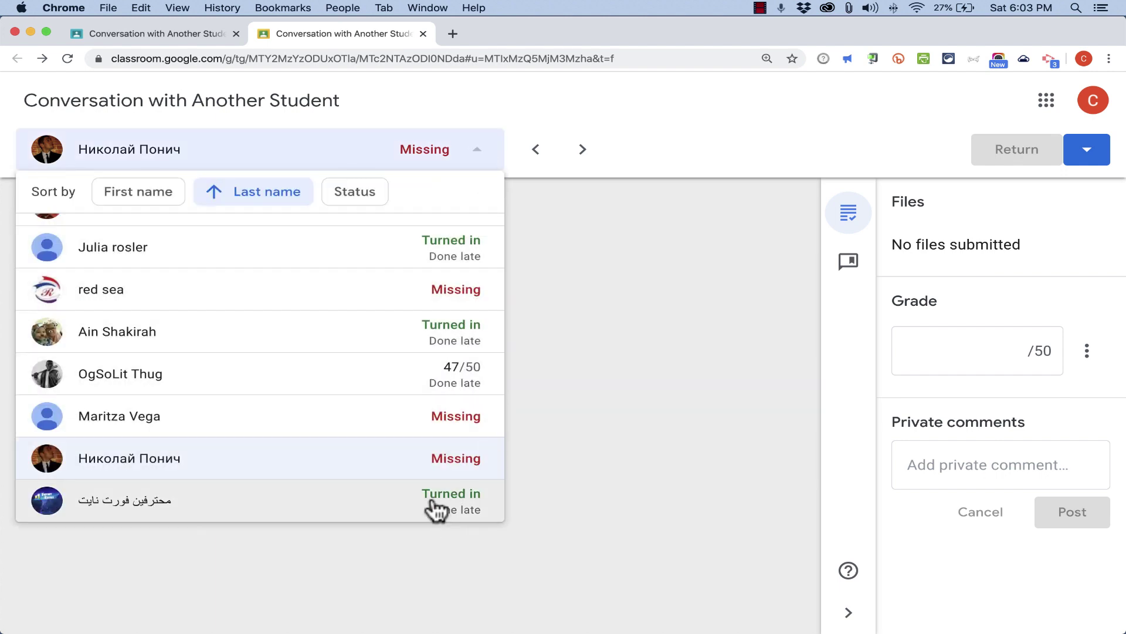
{"action": "left_click", "coordinate": [302, 336]}
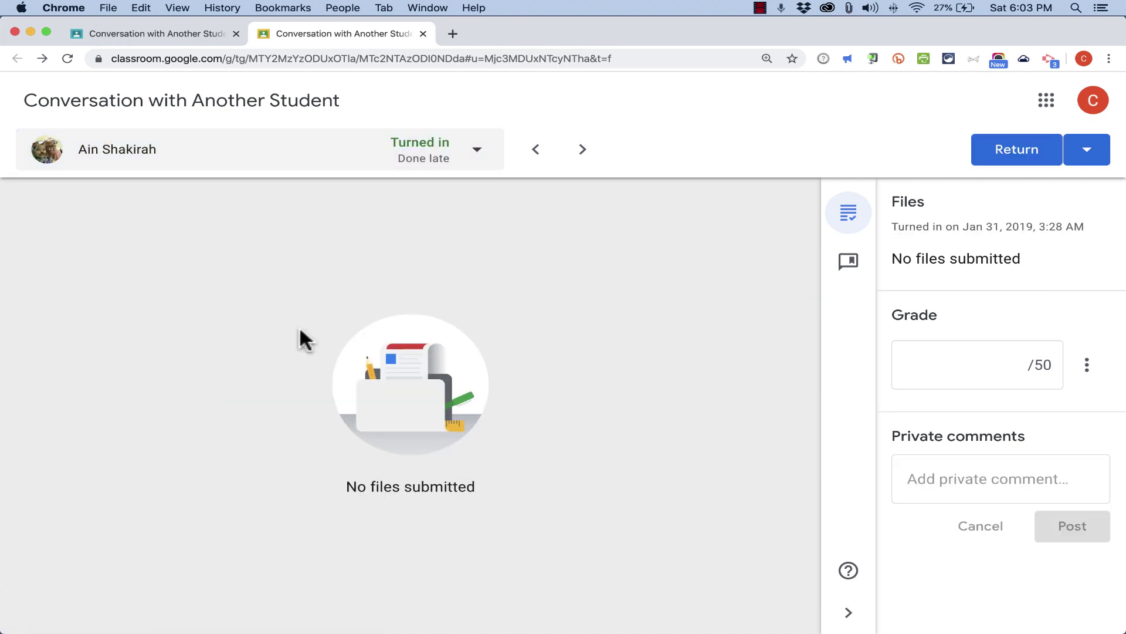
{"action": "left_click", "coordinate": [583, 150]}
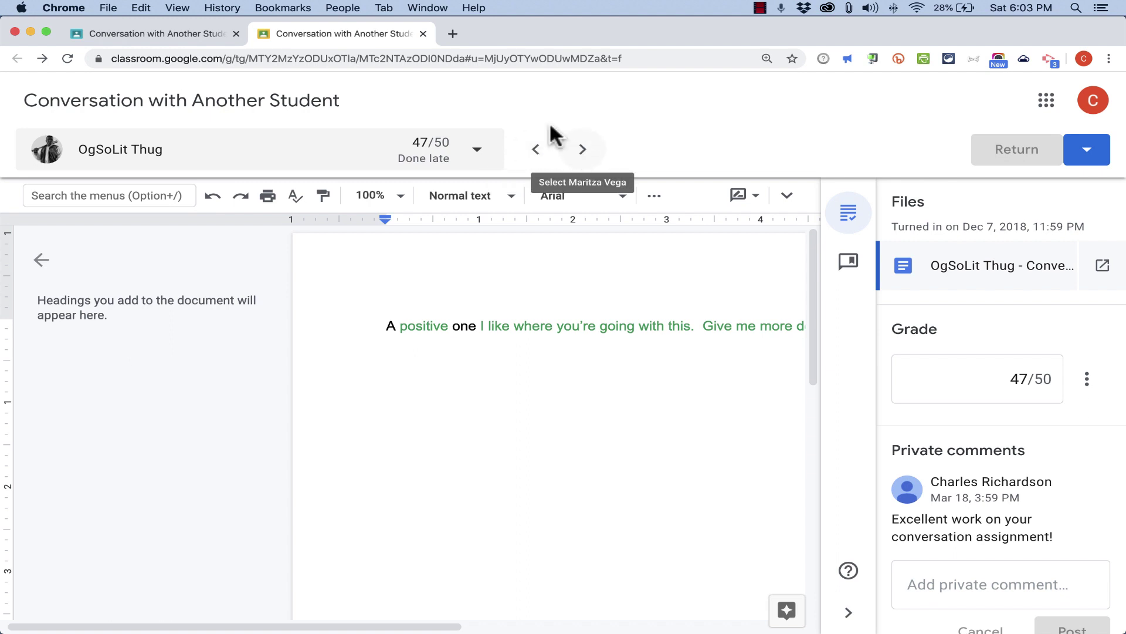
{"action": "left_click", "coordinate": [423, 34]}
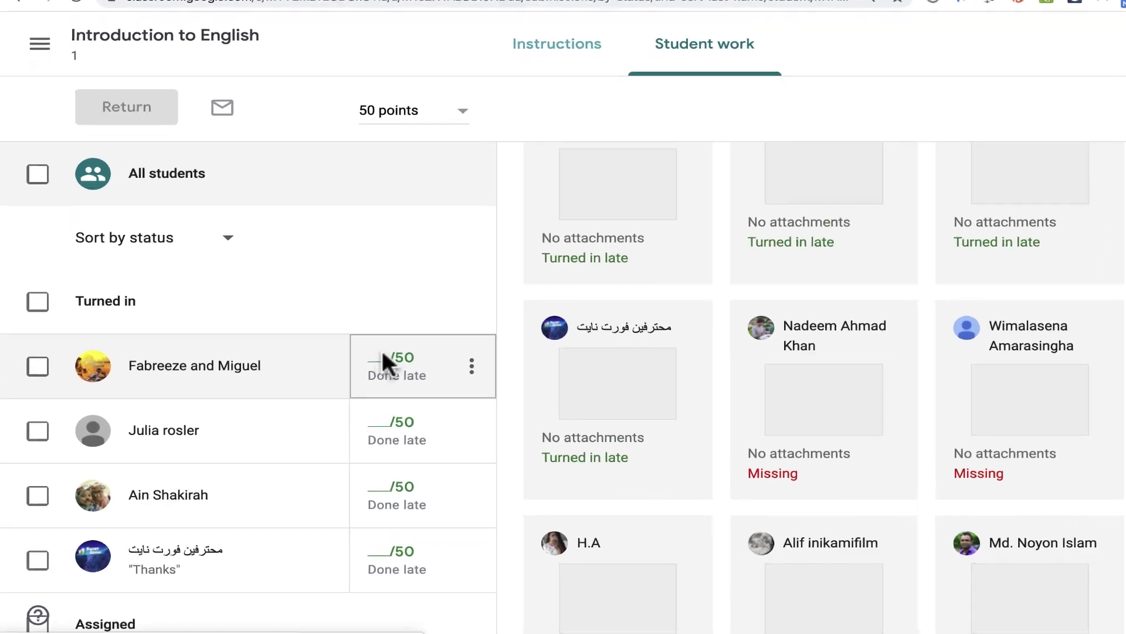
Enter draft grades 44/50 and 35/50 for the first two turned-in students, cancelling the return
{"action": "left_click", "coordinate": [354, 381]}
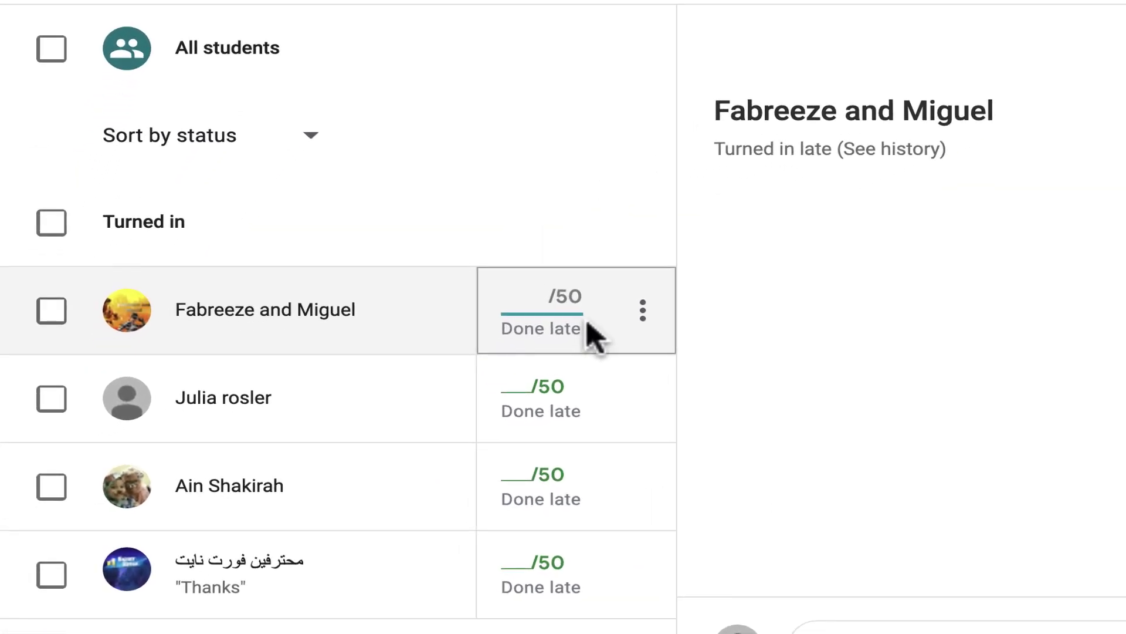
{"action": "type", "text": "44"}
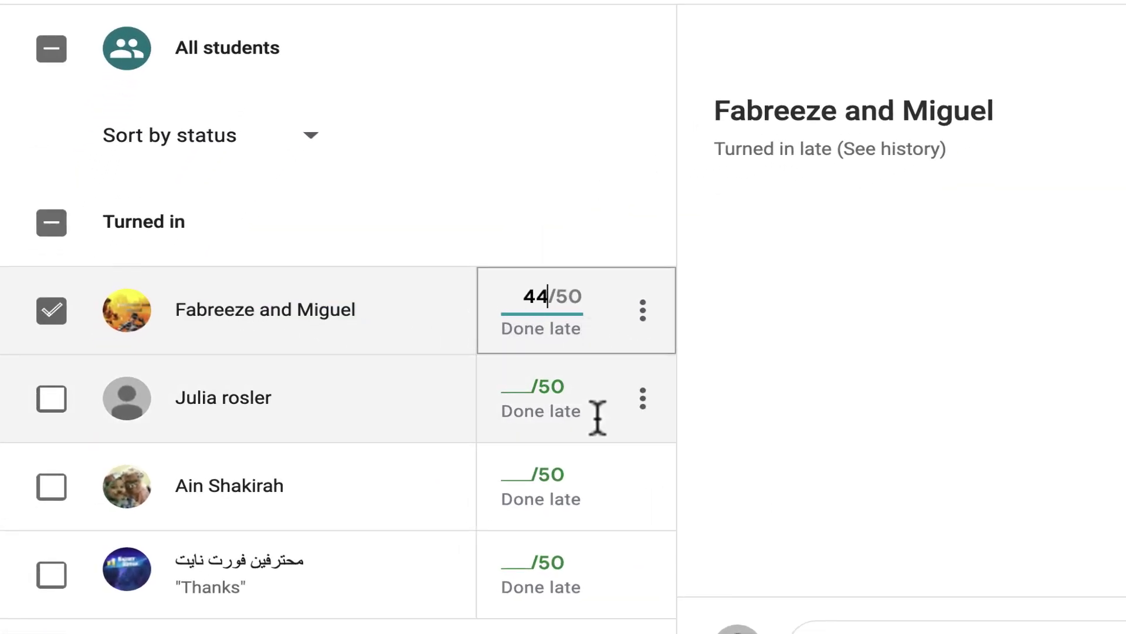
{"action": "left_click", "coordinate": [531, 394]}
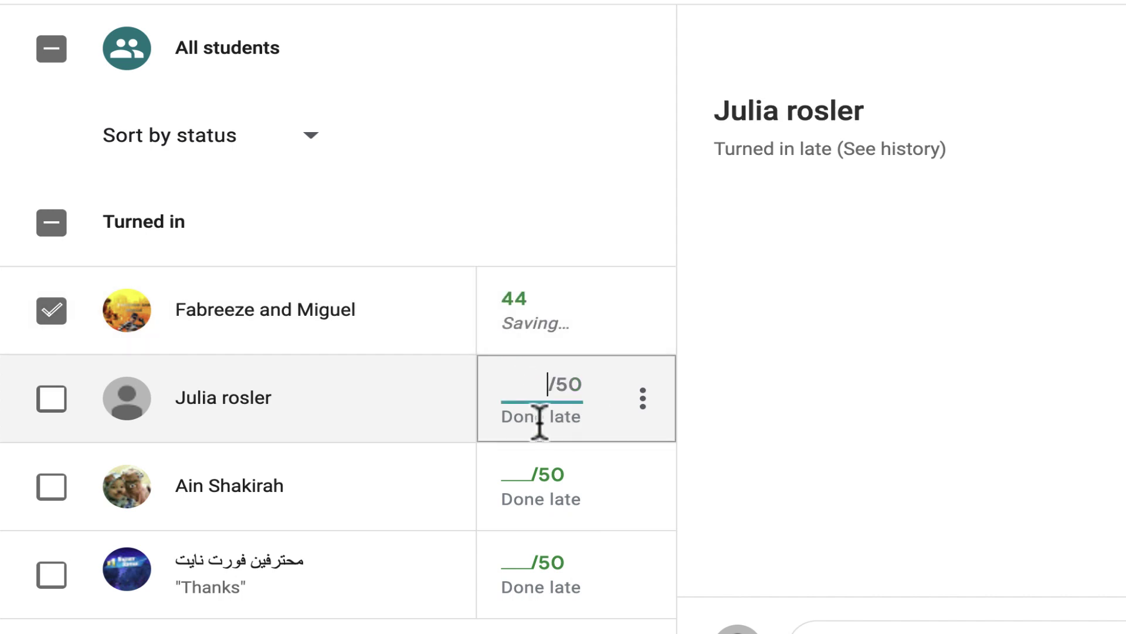
{"action": "type", "text": "35"}
{"action": "left_click", "coordinate": [523, 465]}
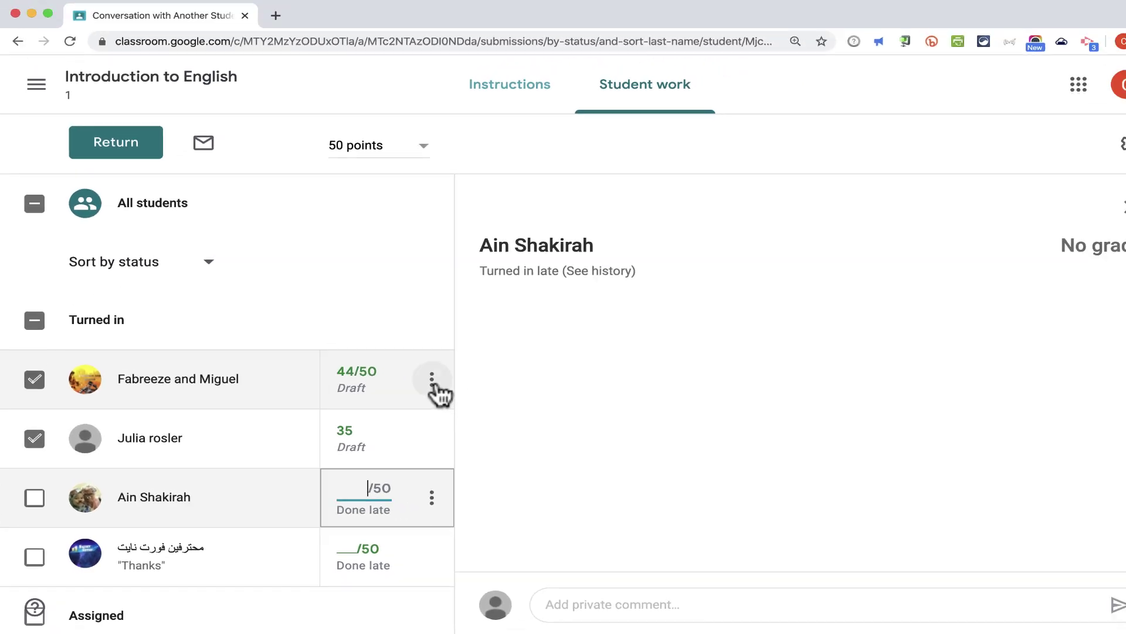
{"action": "left_click", "coordinate": [429, 380]}
{"action": "left_click", "coordinate": [124, 150]}
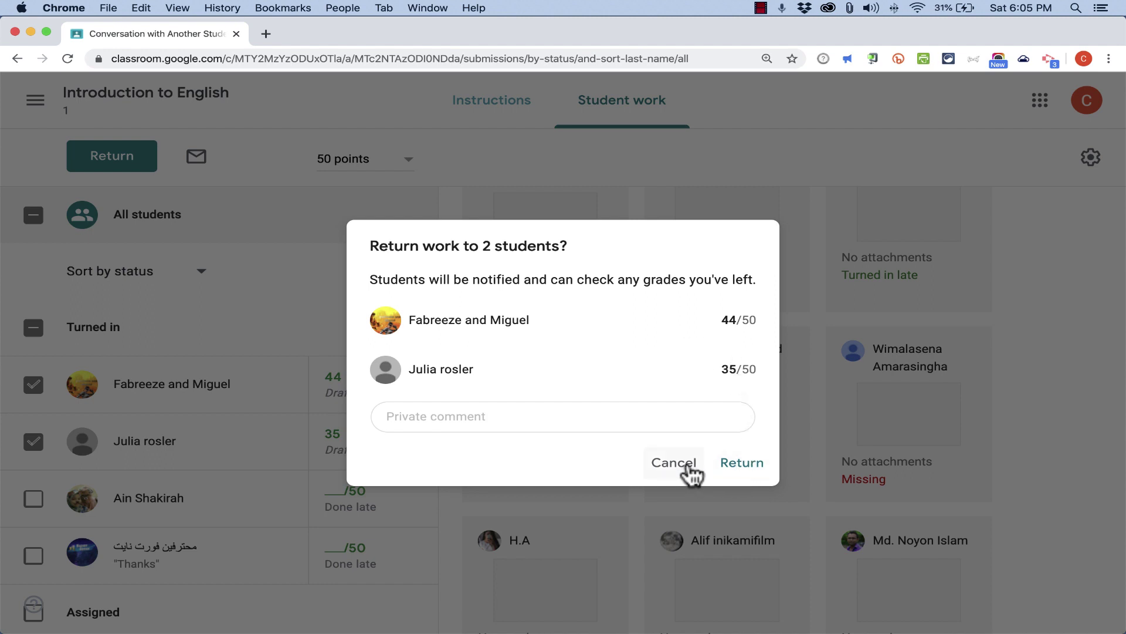
{"action": "left_click", "coordinate": [675, 464]}
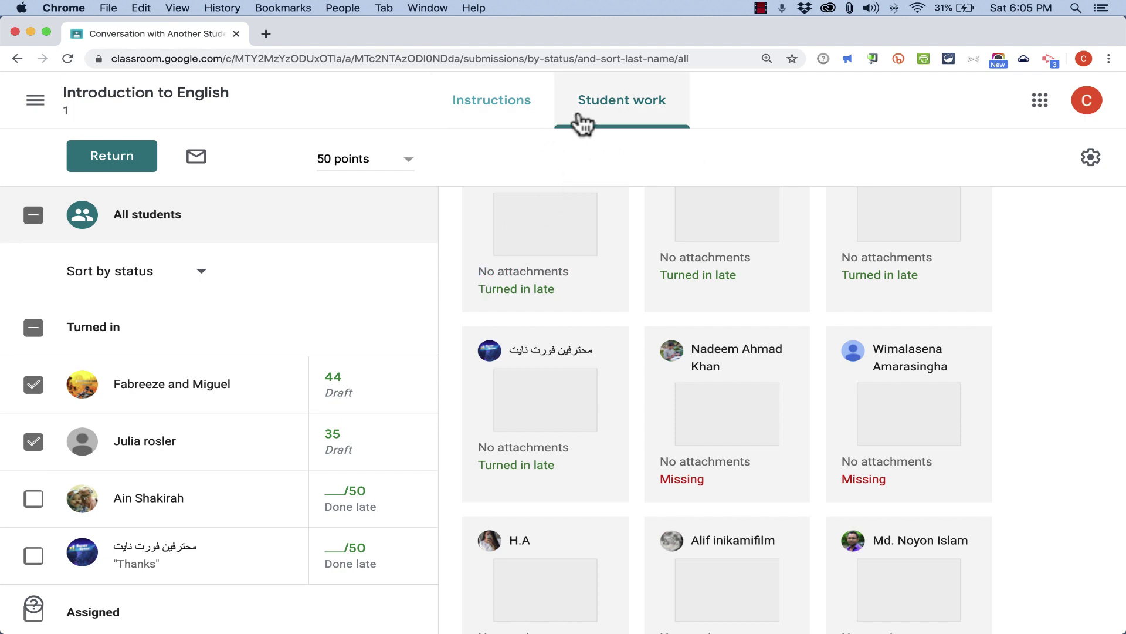
Review the assignment's instructions, highlight the conversation task, then return to the Introduction to English stream
{"action": "left_click", "coordinate": [524, 116]}
{"action": "left_click_drag", "start_coordinate": [246, 285], "coordinate": [589, 285]}
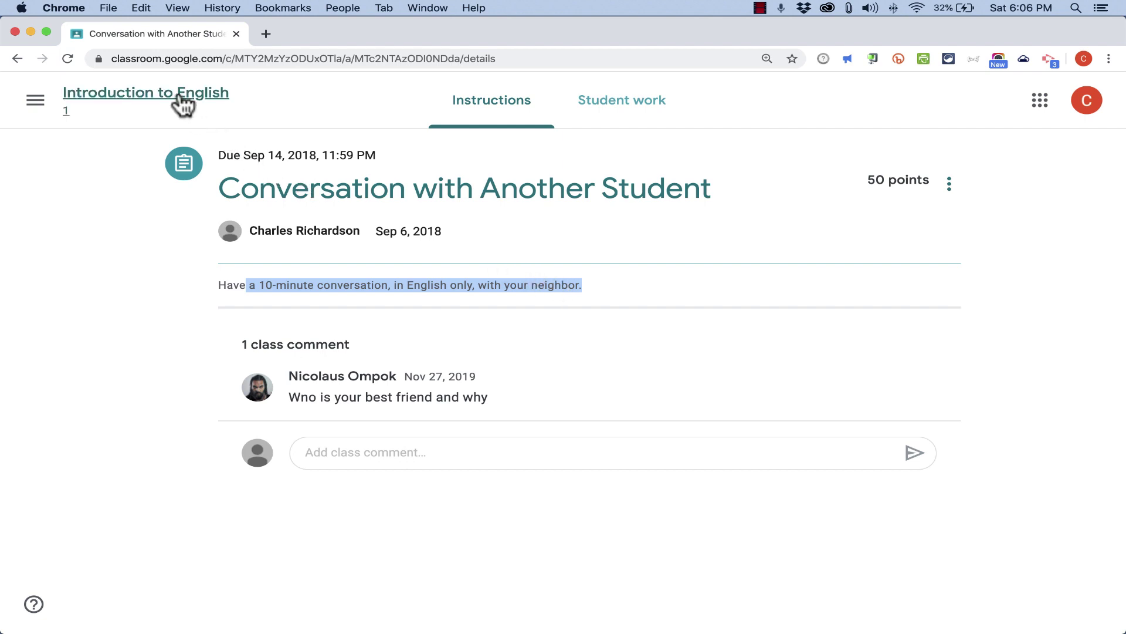
{"action": "left_click", "coordinate": [117, 101]}
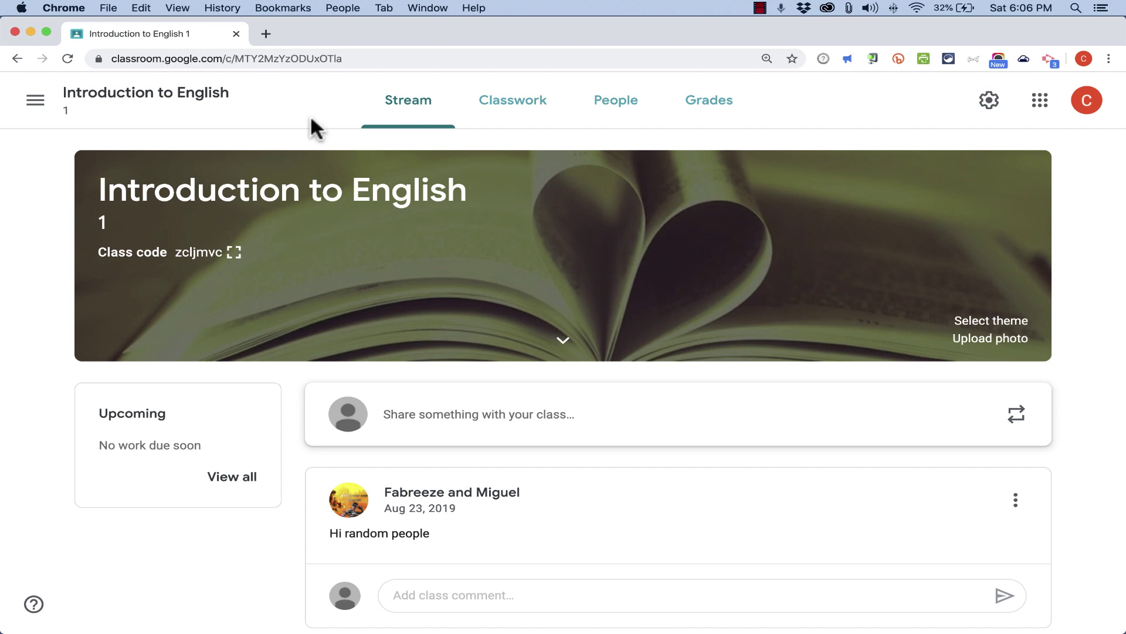
On the Classwork page, use Create to start a new blank Assignment
{"action": "left_click", "coordinate": [509, 110]}
{"action": "left_click", "coordinate": [397, 170]}
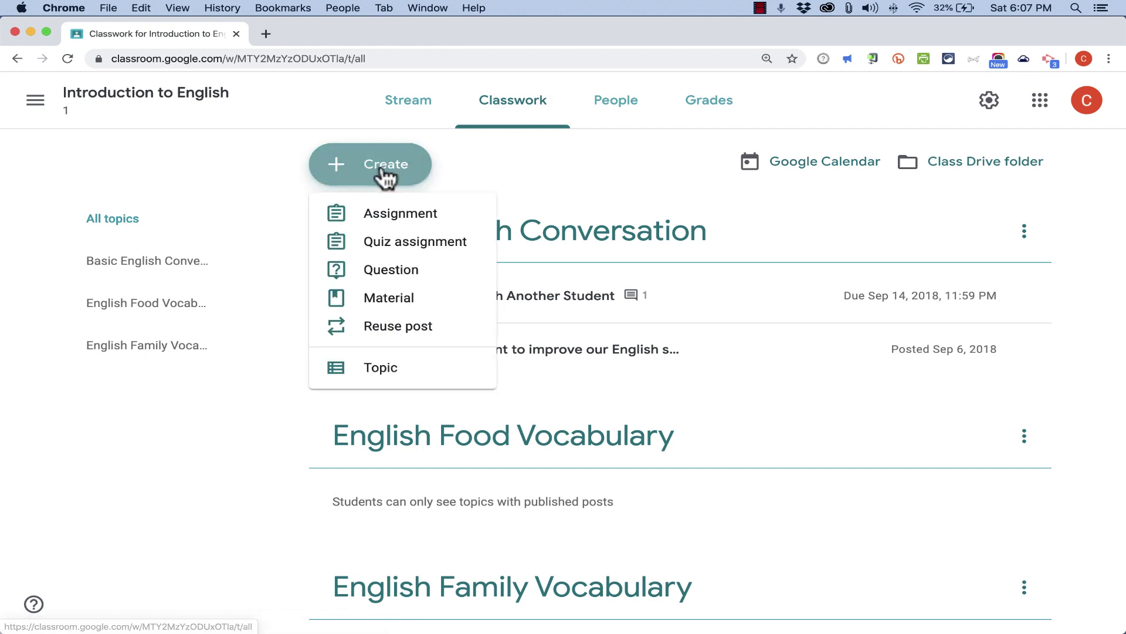
{"action": "left_click", "coordinate": [386, 176]}
{"action": "left_click", "coordinate": [386, 176]}
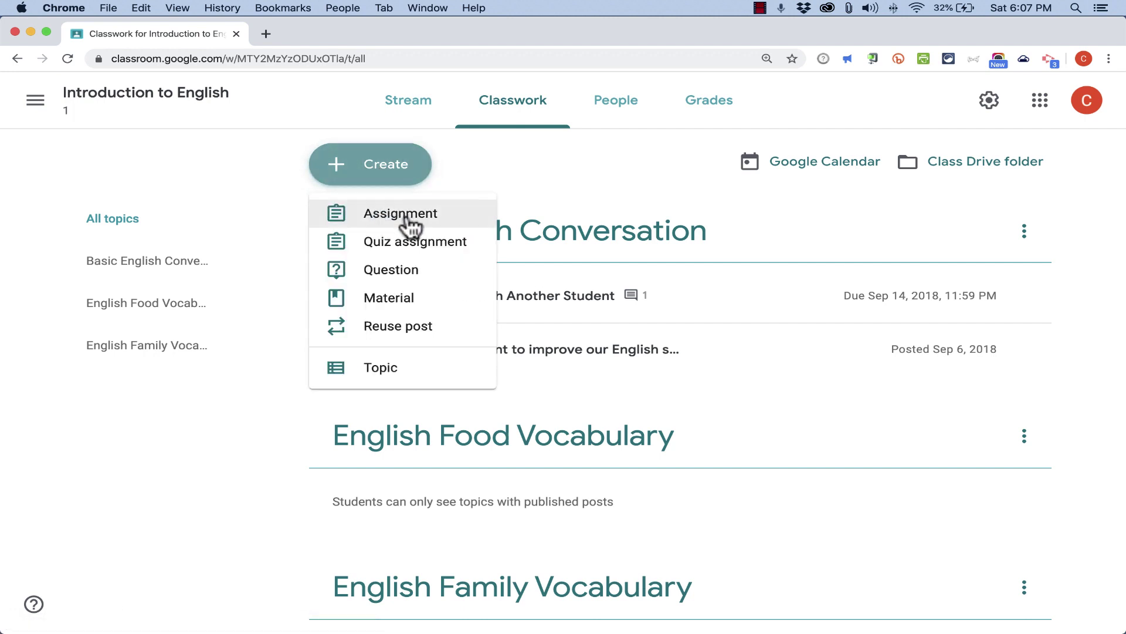
{"action": "left_click", "coordinate": [390, 217]}
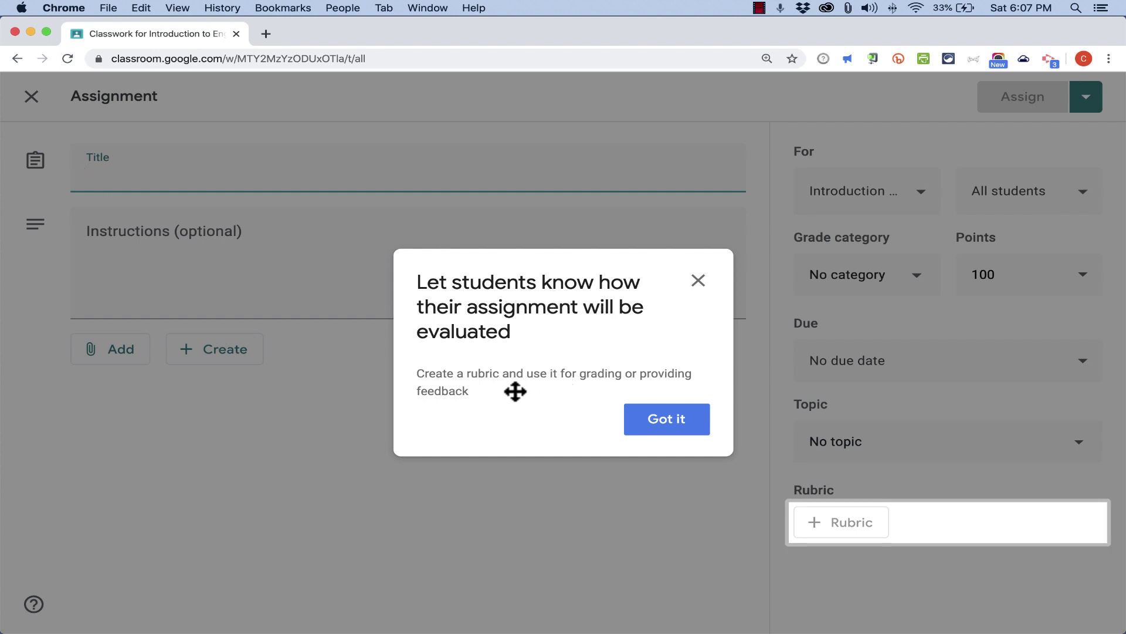
Title the assignment 'Describe what you ate for breakfast, using at least 20 English words.'
{"action": "left_click", "coordinate": [668, 420]}
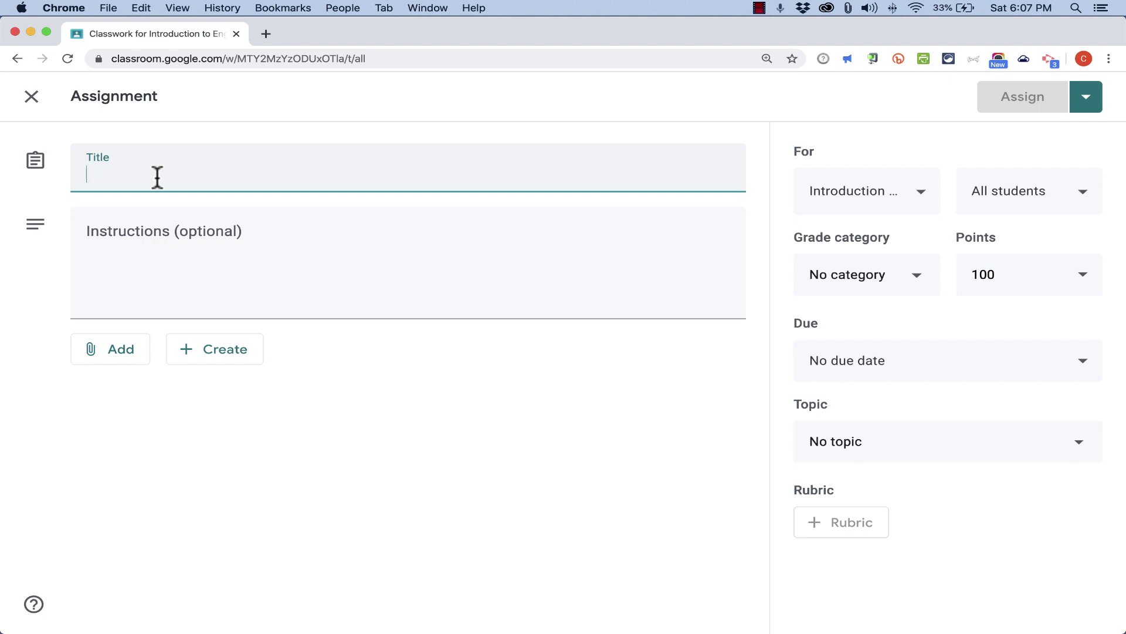
{"action": "type", "text": "Describe what you ate for breakfast, using at least 20"}
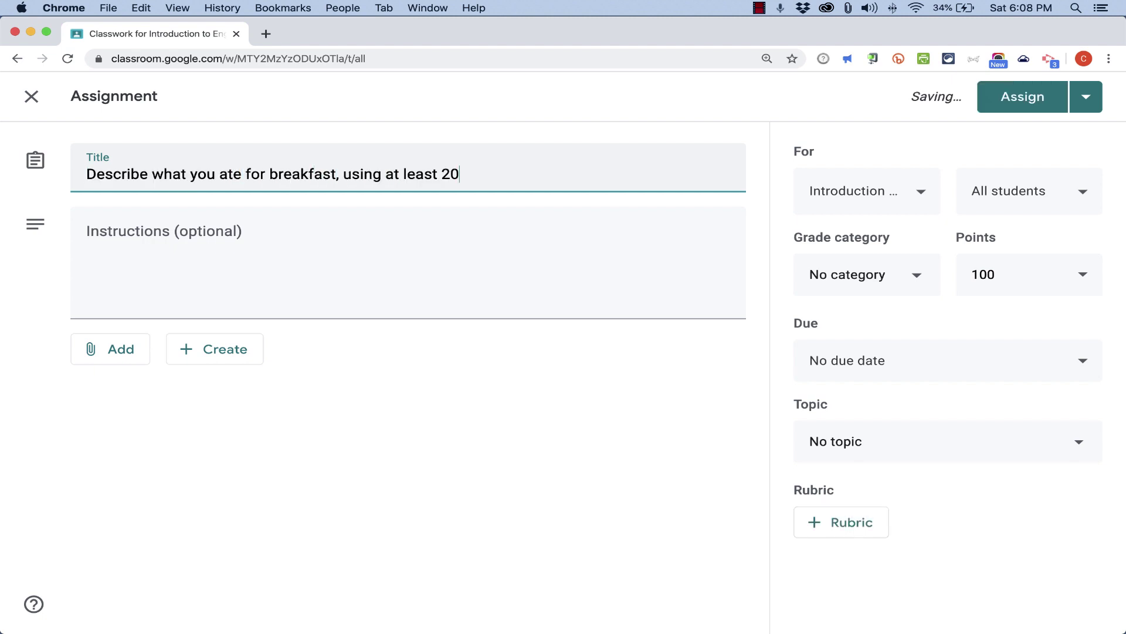
{"action": "type", "text": " English words."}
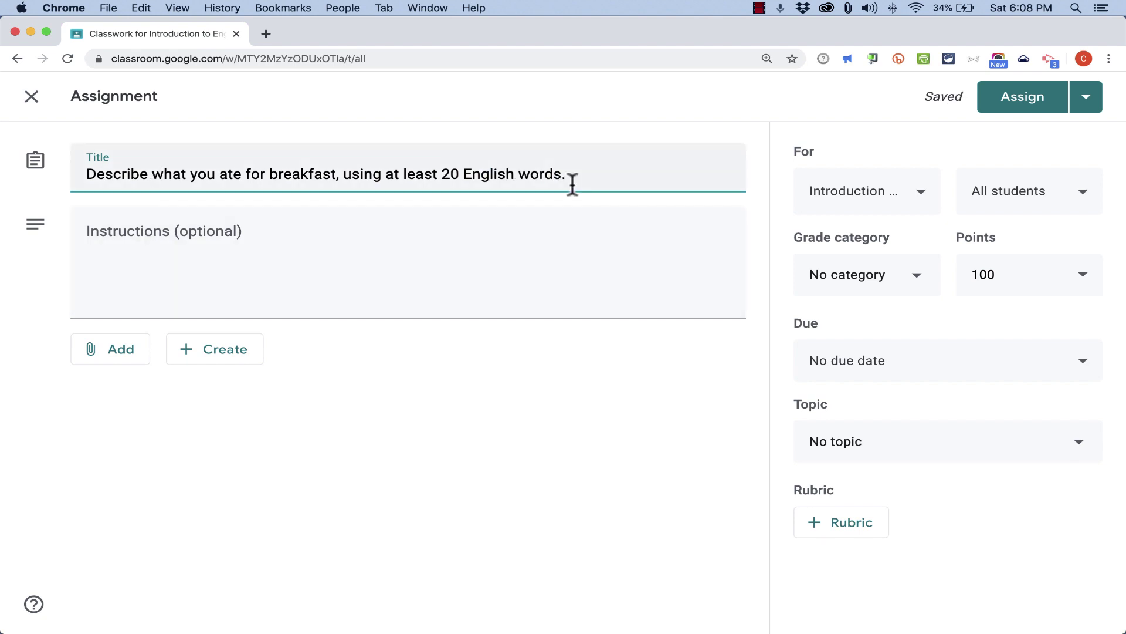
{"action": "left_click", "coordinate": [258, 226]}
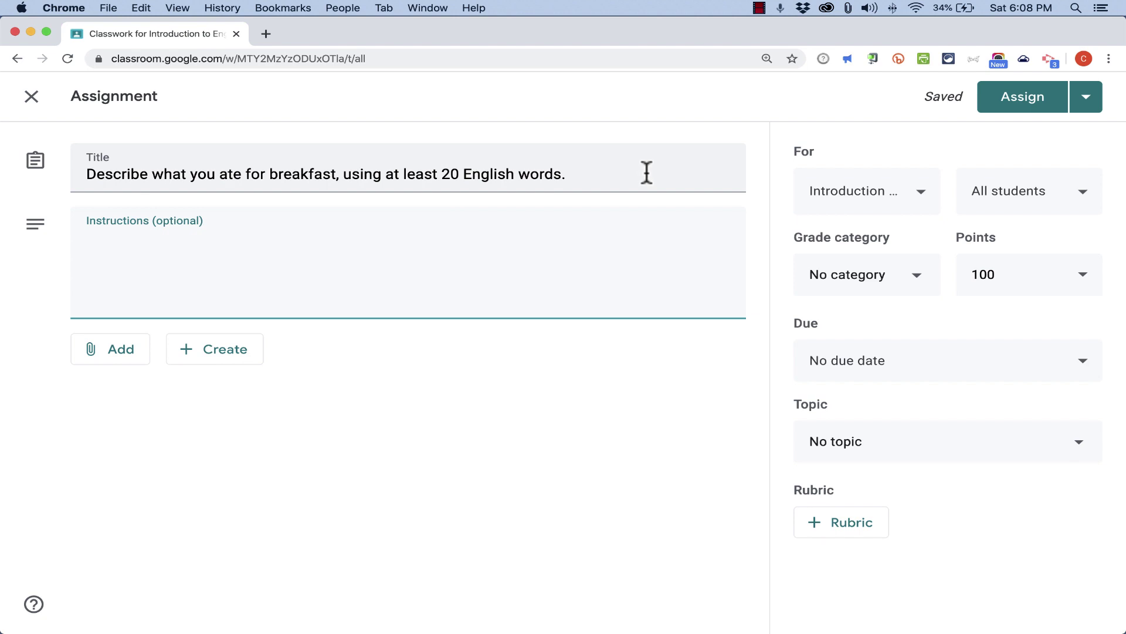
Keep the Introduction to English class but exclude one student, leaving 19 students assigned
{"action": "left_click", "coordinate": [923, 198]}
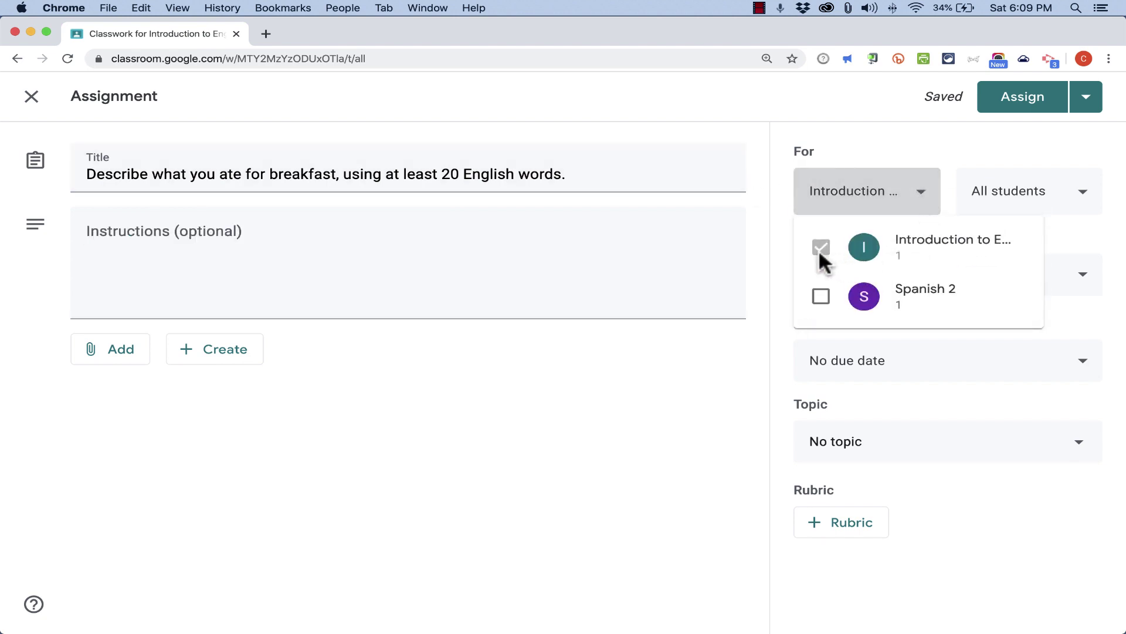
{"action": "left_click", "coordinate": [843, 196]}
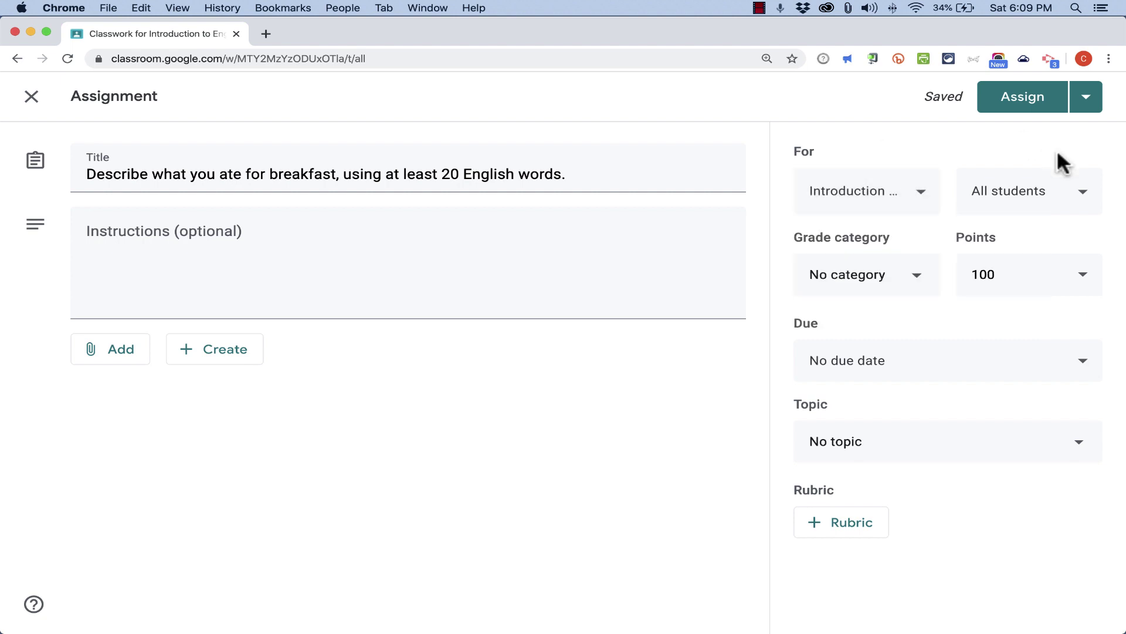
{"action": "left_click", "coordinate": [1078, 197]}
{"action": "left_click", "coordinate": [1075, 199]}
{"action": "left_click", "coordinate": [813, 132]}
Set grade category Assignments, no due date, and topic English Food Vocabulary
{"action": "left_click", "coordinate": [926, 282]}
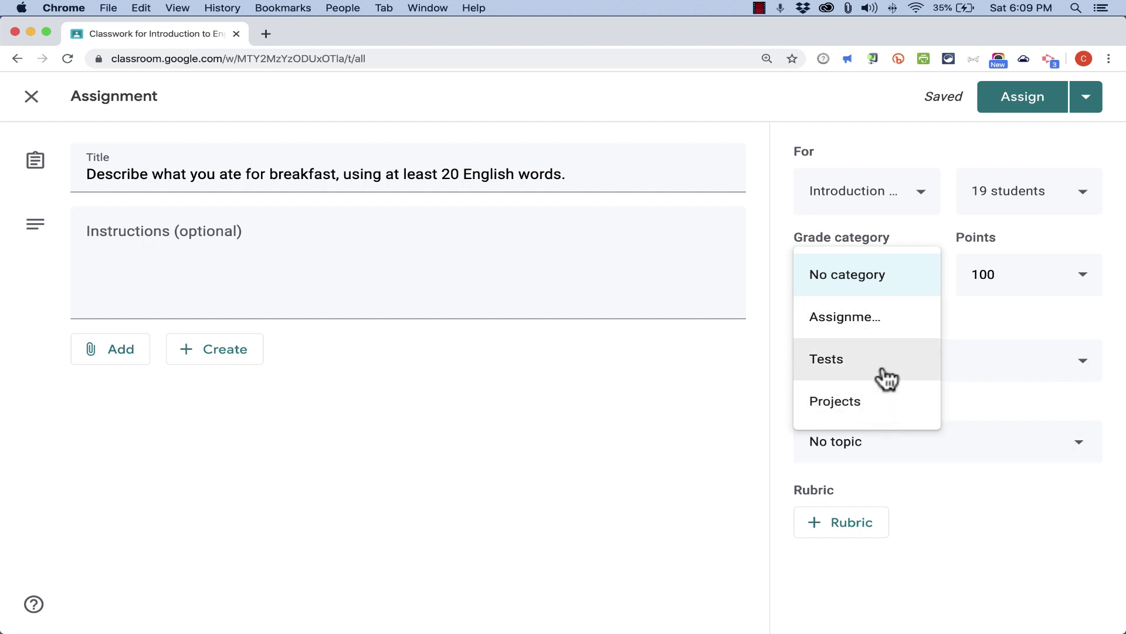
{"action": "left_click", "coordinate": [867, 322]}
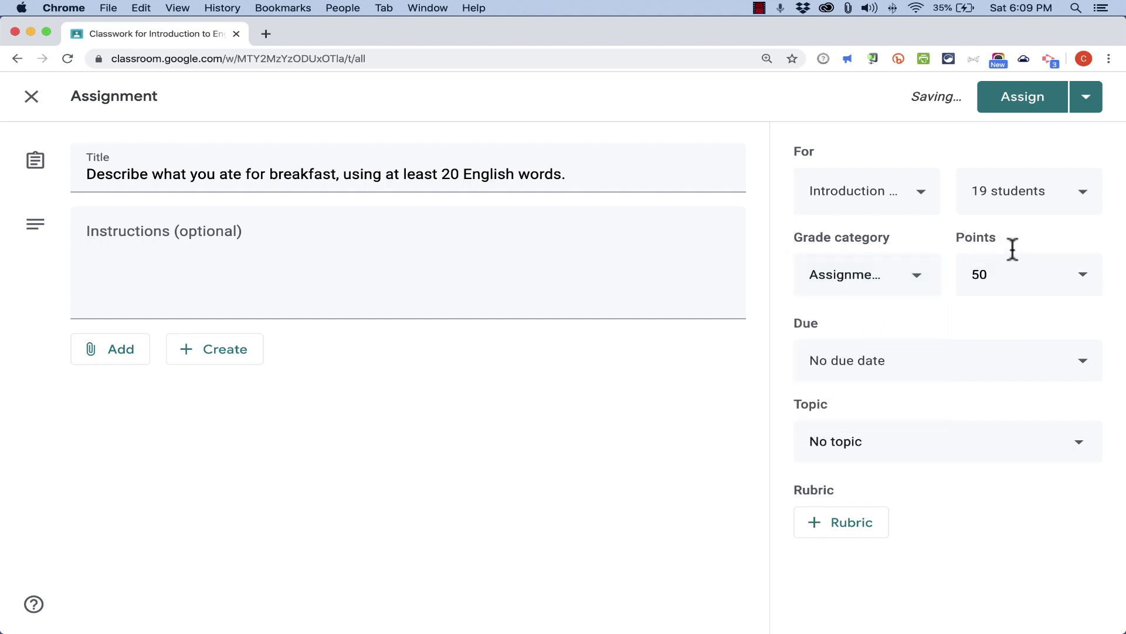
{"action": "left_click", "coordinate": [913, 359]}
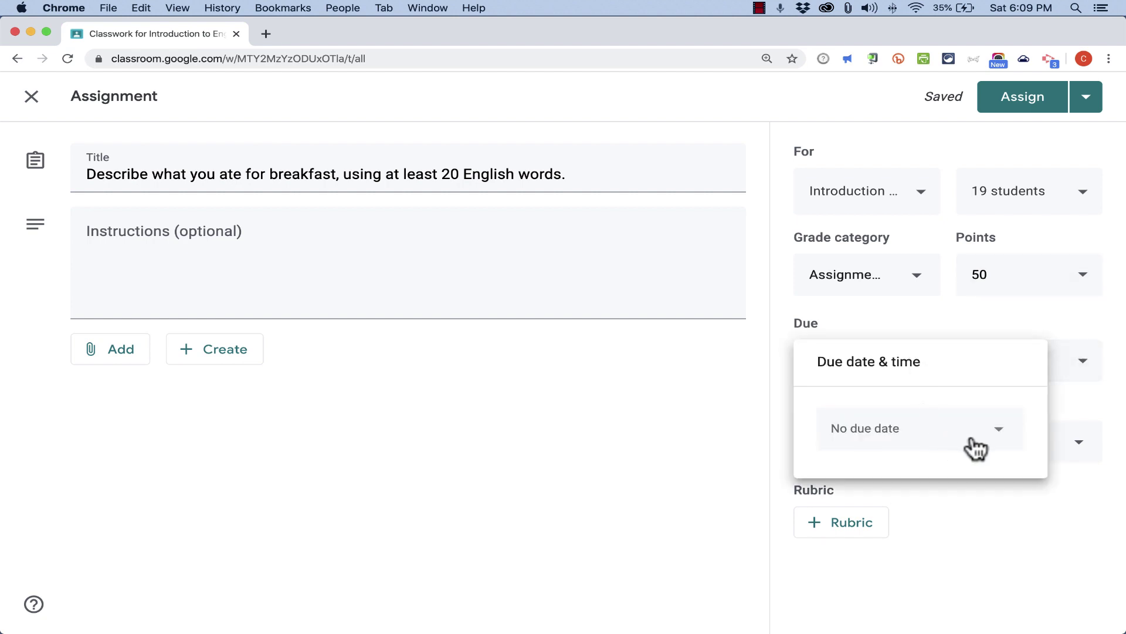
{"action": "left_click", "coordinate": [659, 432]}
{"action": "left_click", "coordinate": [908, 454]}
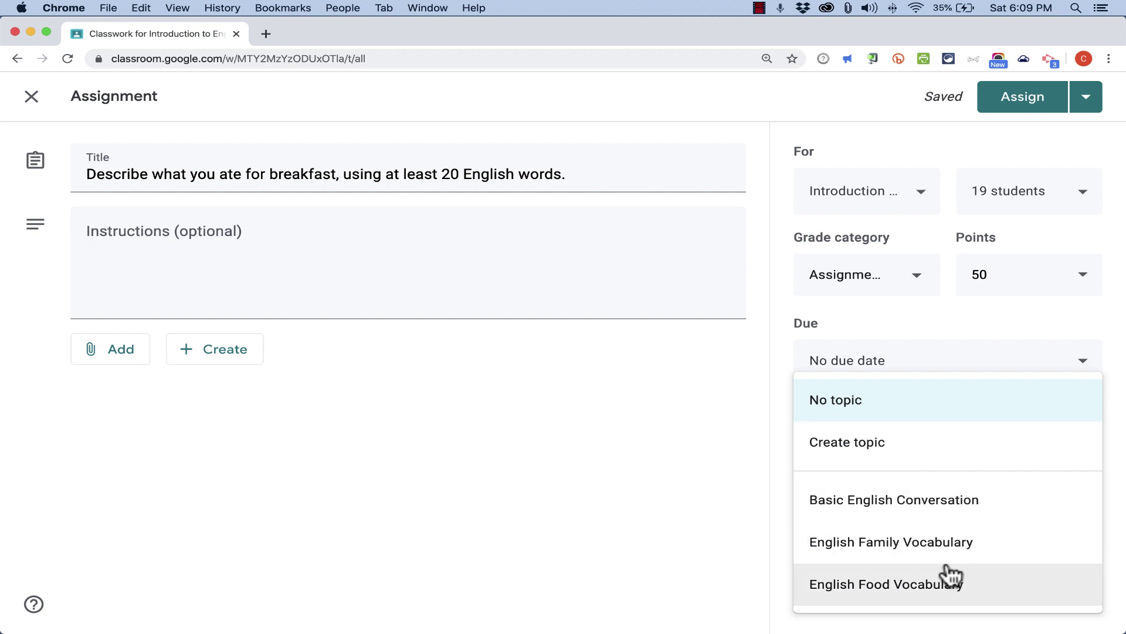
{"action": "left_click", "coordinate": [980, 599]}
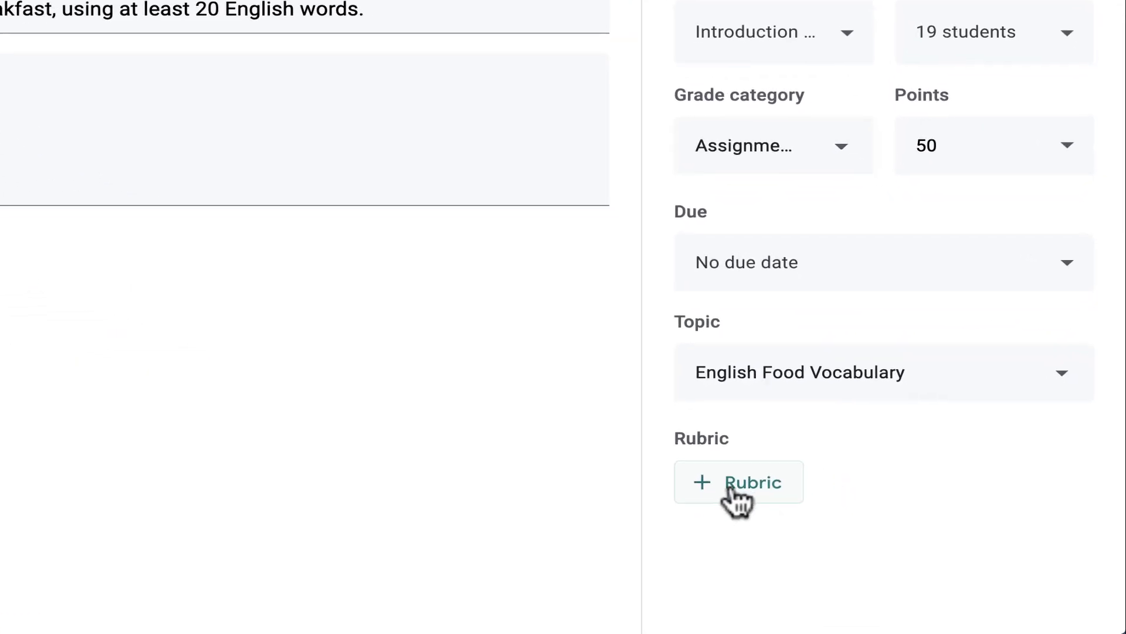
Create a new rubric with criterion Completeness: 'Did you use 20 English words or fewer than that?'
{"action": "left_click", "coordinate": [746, 487]}
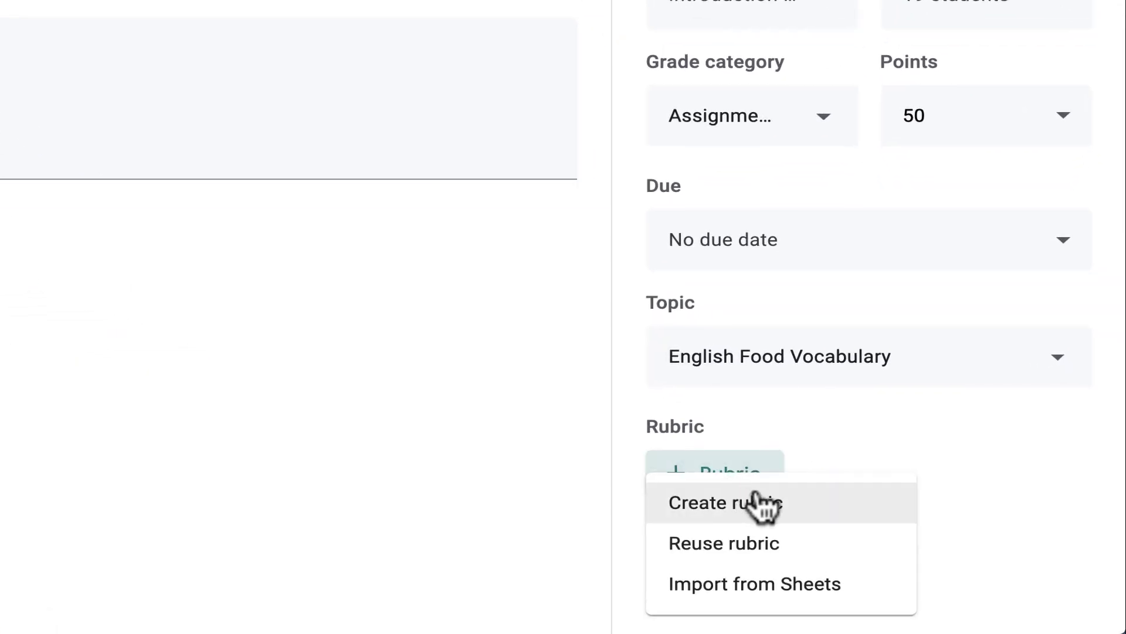
{"action": "left_click", "coordinate": [777, 502]}
{"action": "left_click", "coordinate": [730, 481]}
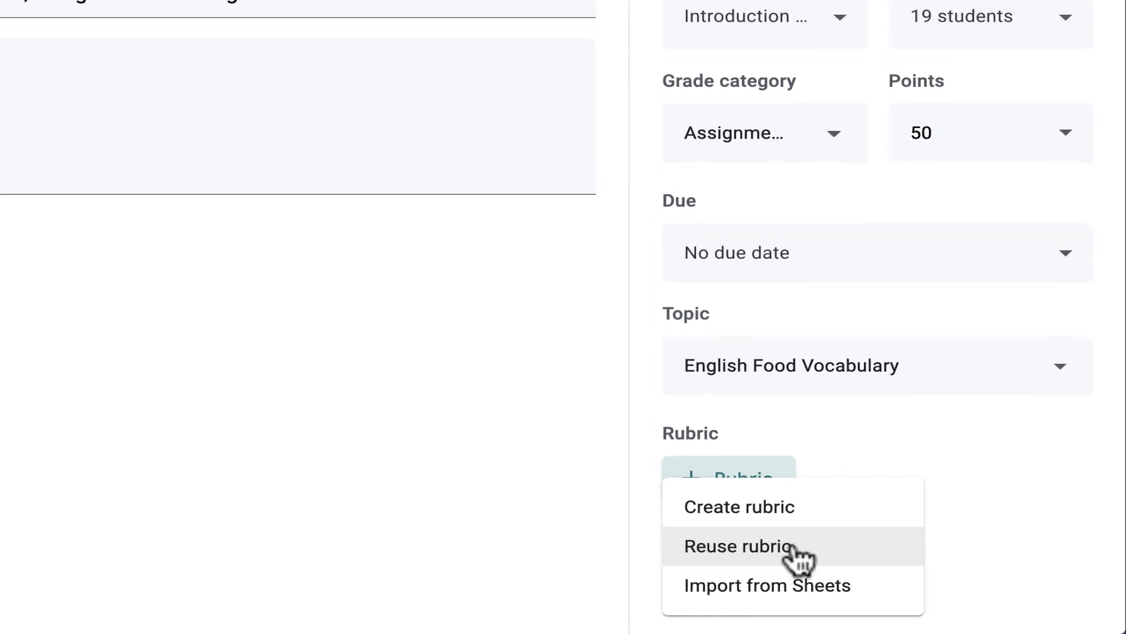
{"action": "left_click", "coordinate": [789, 506]}
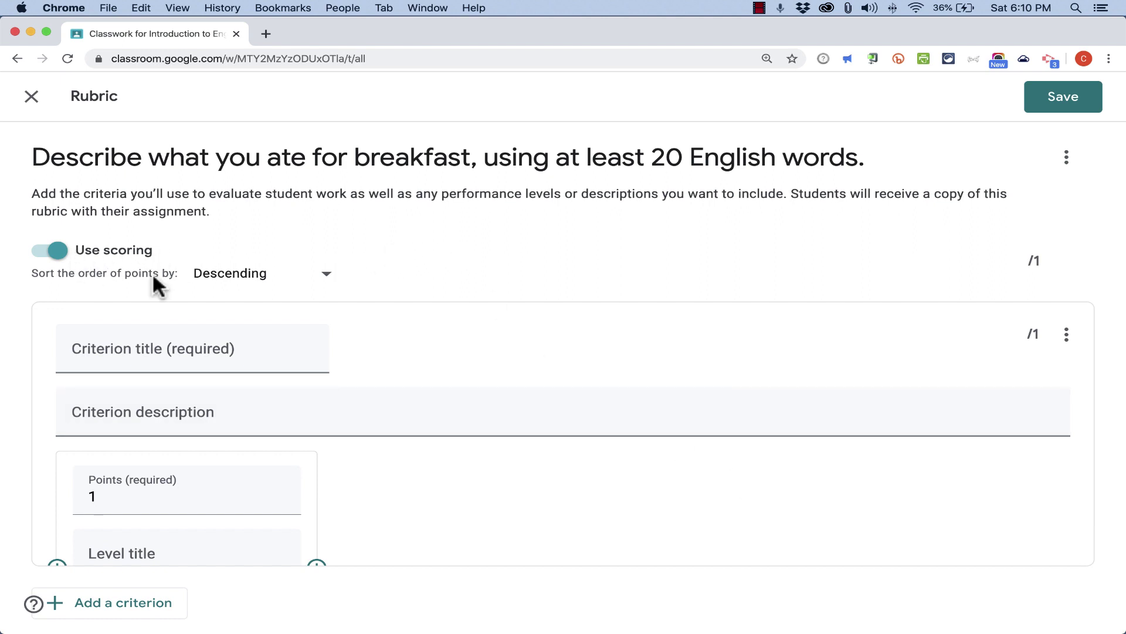
{"action": "left_click", "coordinate": [200, 357]}
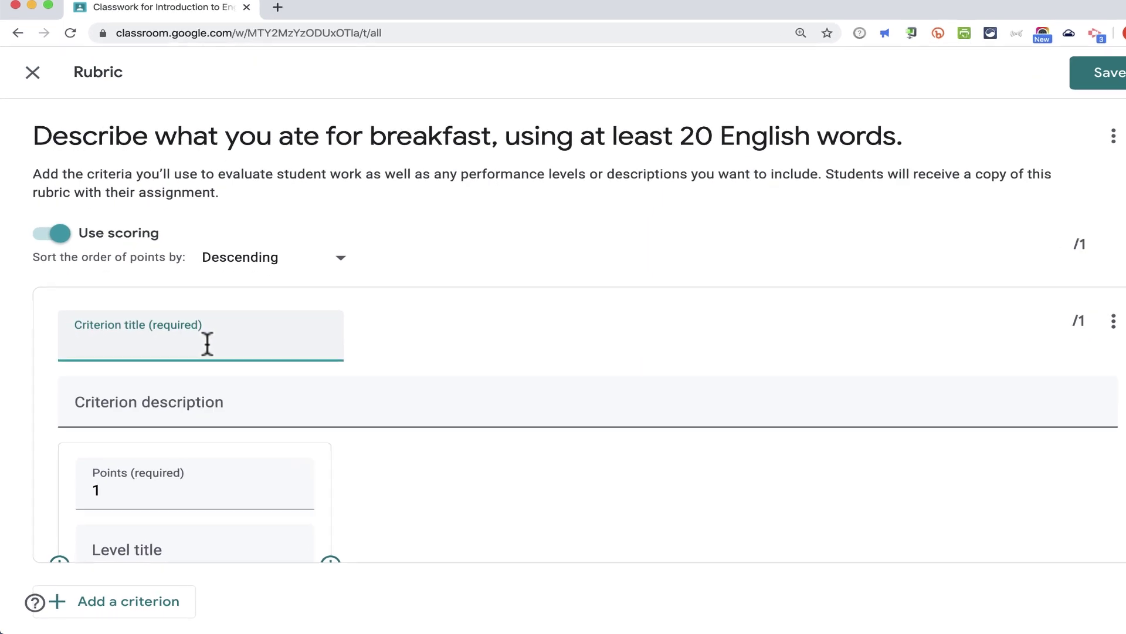
{"action": "type", "text": "Completeness"}
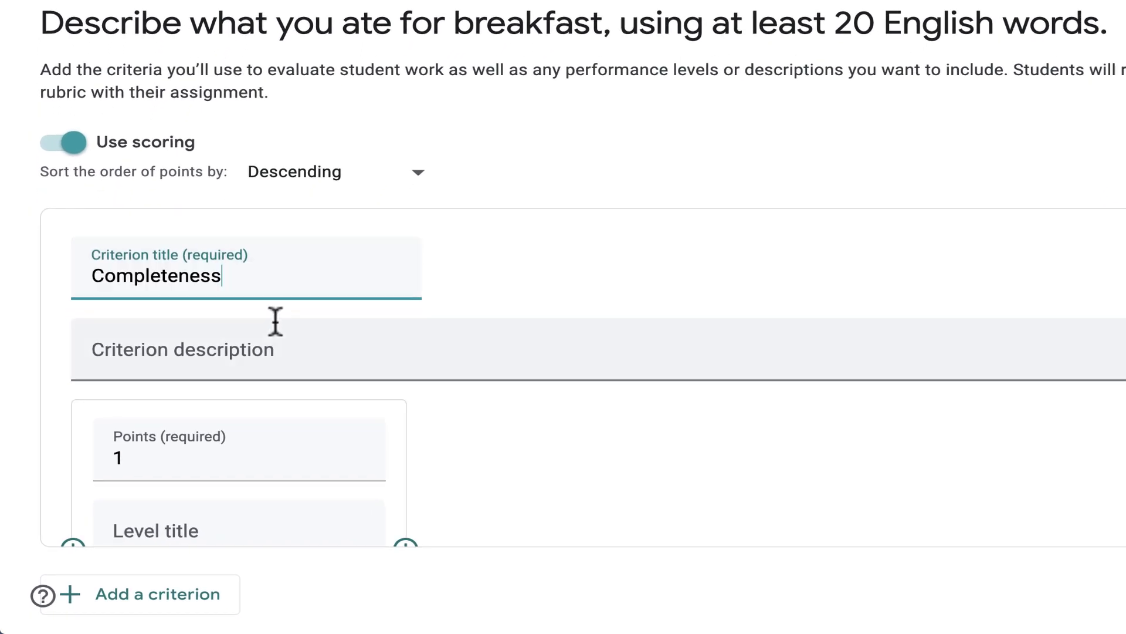
{"action": "left_click", "coordinate": [245, 353]}
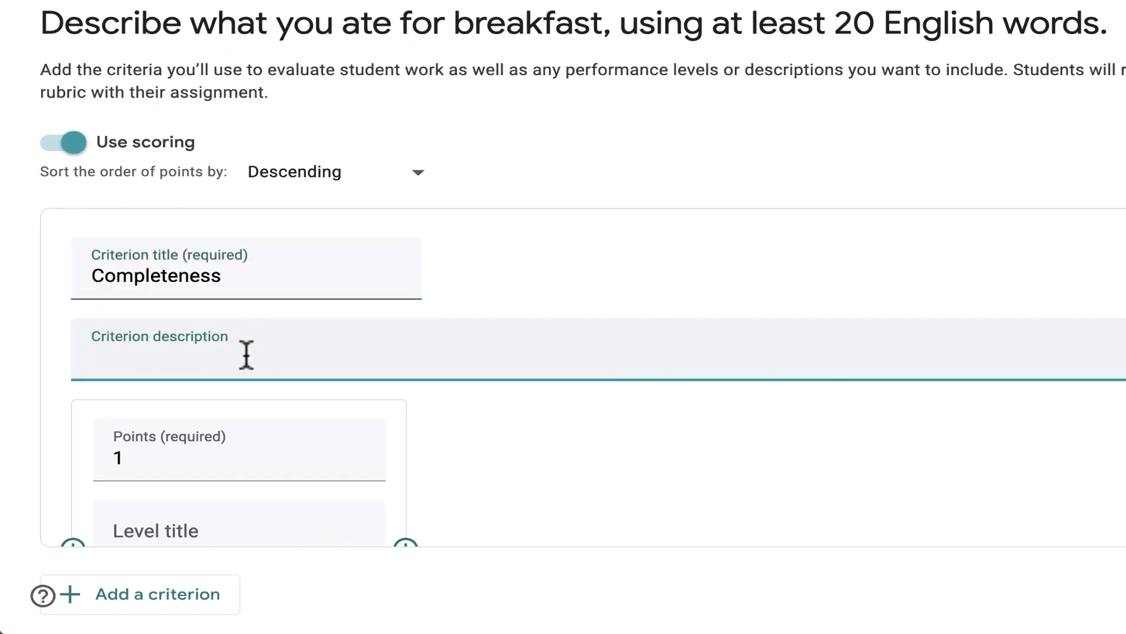
{"action": "type", "text": "Did you use 20 English words or fewer than that?"}
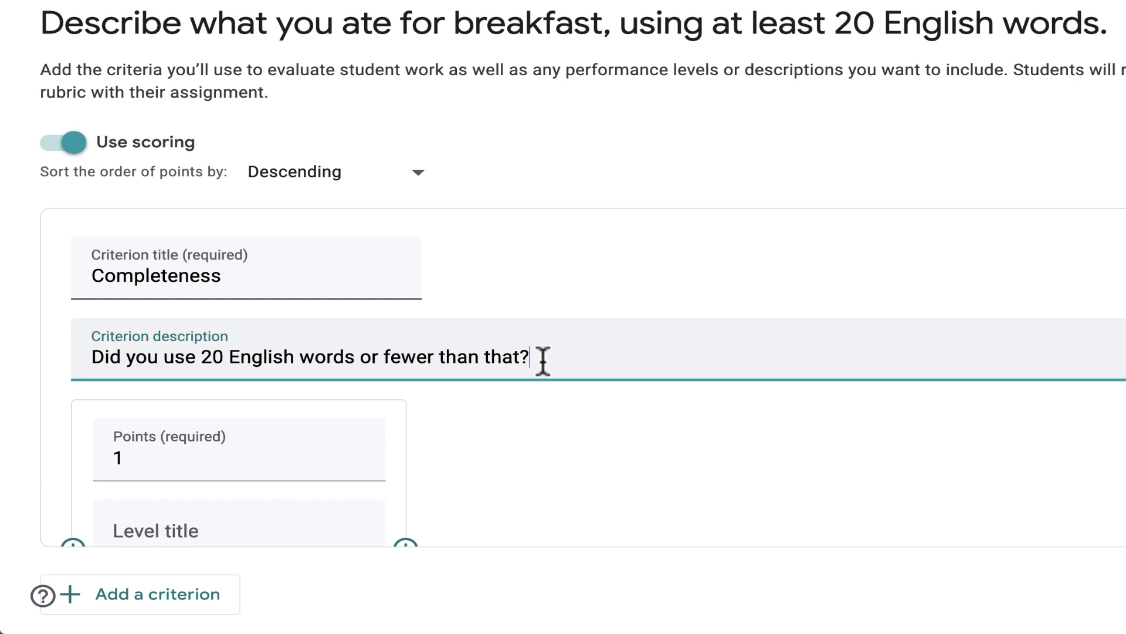
{"action": "scroll", "coordinate": [307, 390], "scroll_direction": "down", "scroll_amount": 1}
{"action": "scroll", "coordinate": [264, 384], "scroll_direction": "up", "scroll_amount": 1}
{"action": "scroll", "coordinate": [227, 381], "scroll_direction": "down", "scroll_amount": 2}
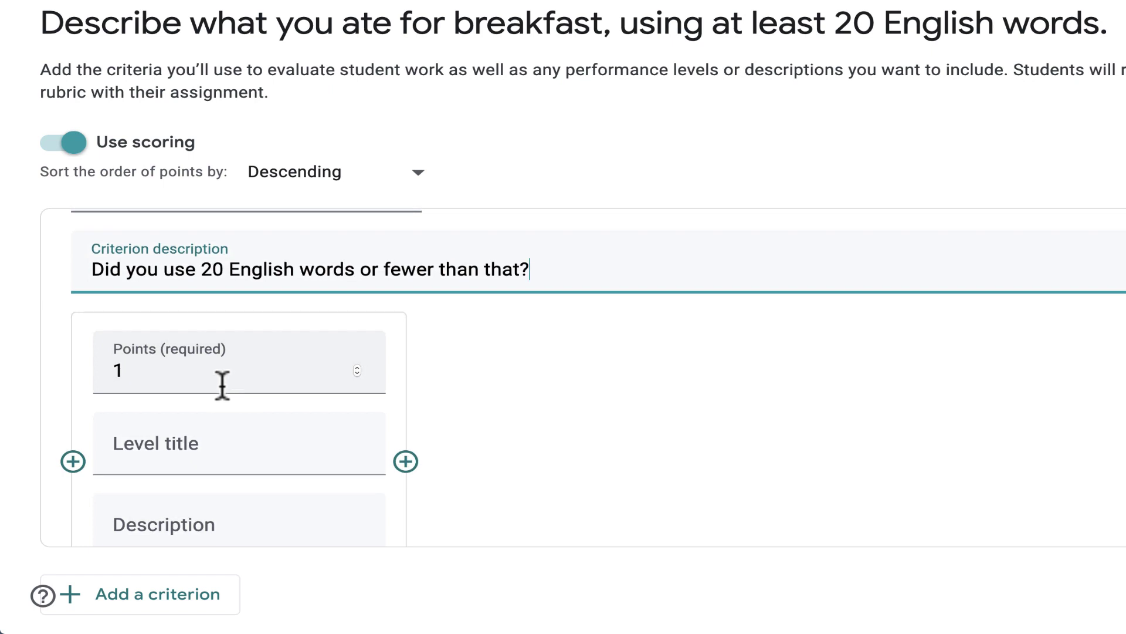
Add a Failing level ('Student uses few than 8 English words.') and a 5-point Moderate level
{"action": "left_click", "coordinate": [186, 445]}
{"action": "left_click", "coordinate": [193, 462]}
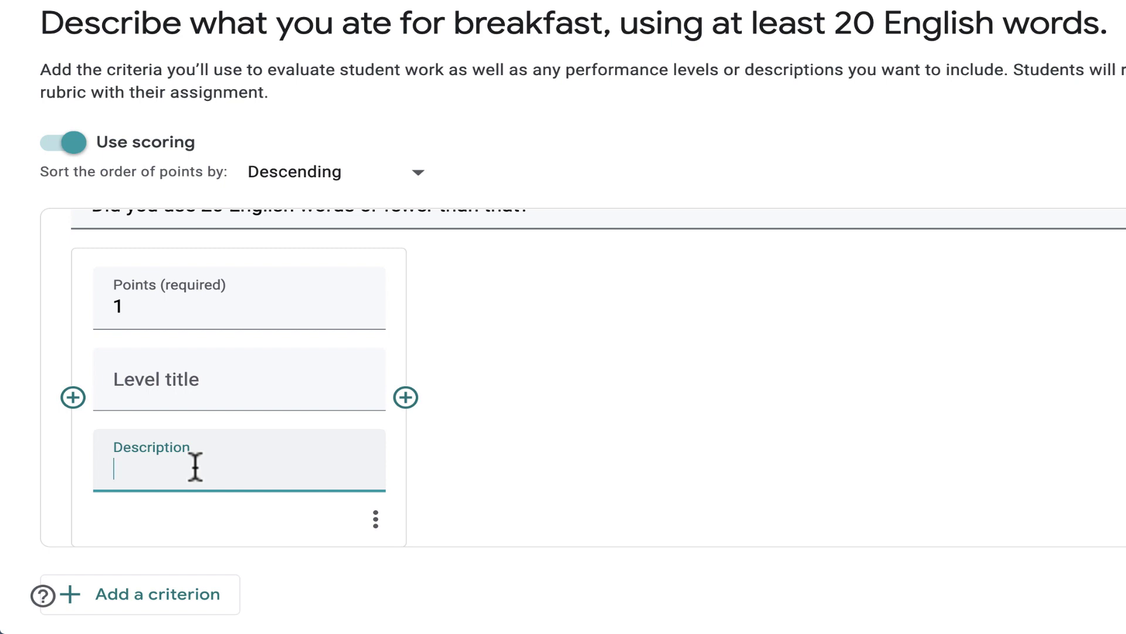
{"action": "type", "text": "Student uses few than 8"}
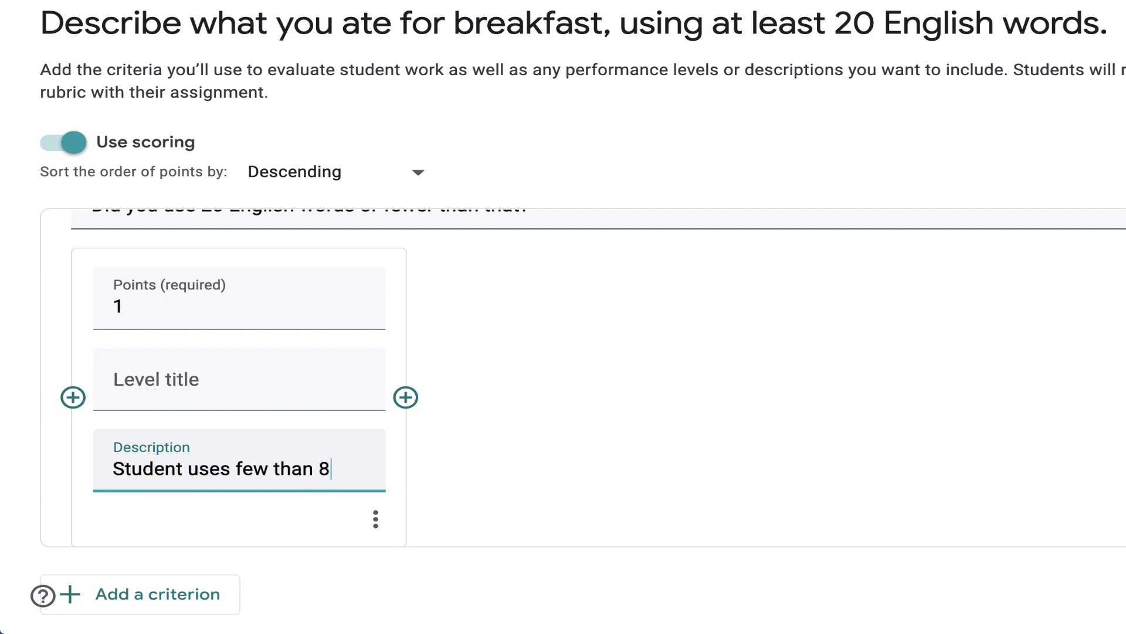
{"action": "type", "text": " English words."}
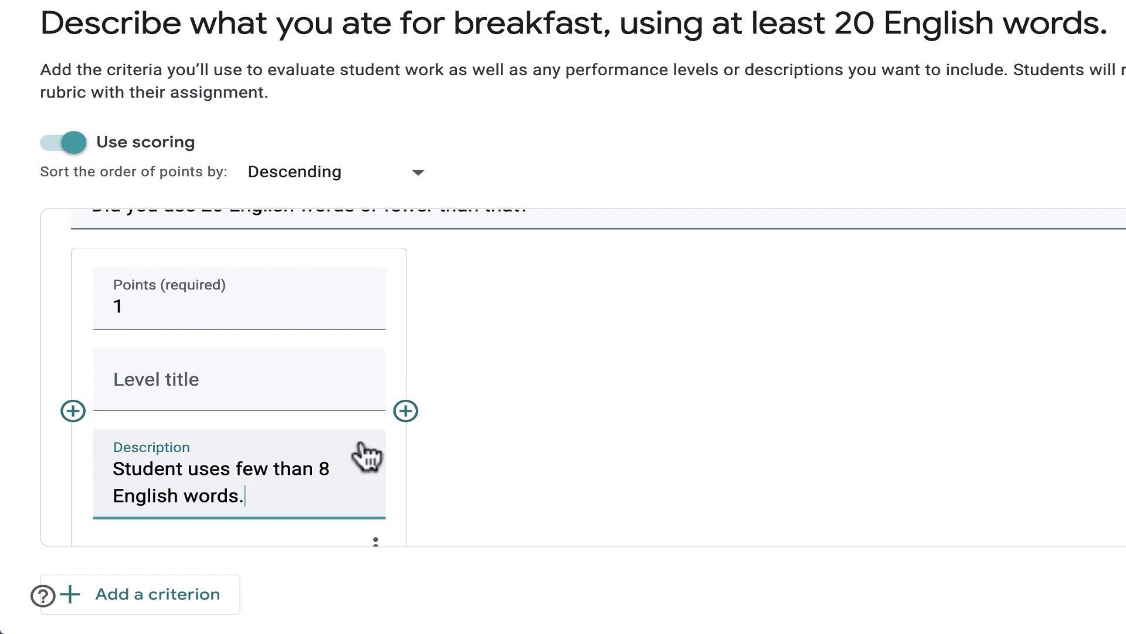
{"action": "left_click", "coordinate": [204, 381]}
{"action": "type", "text": "F"}
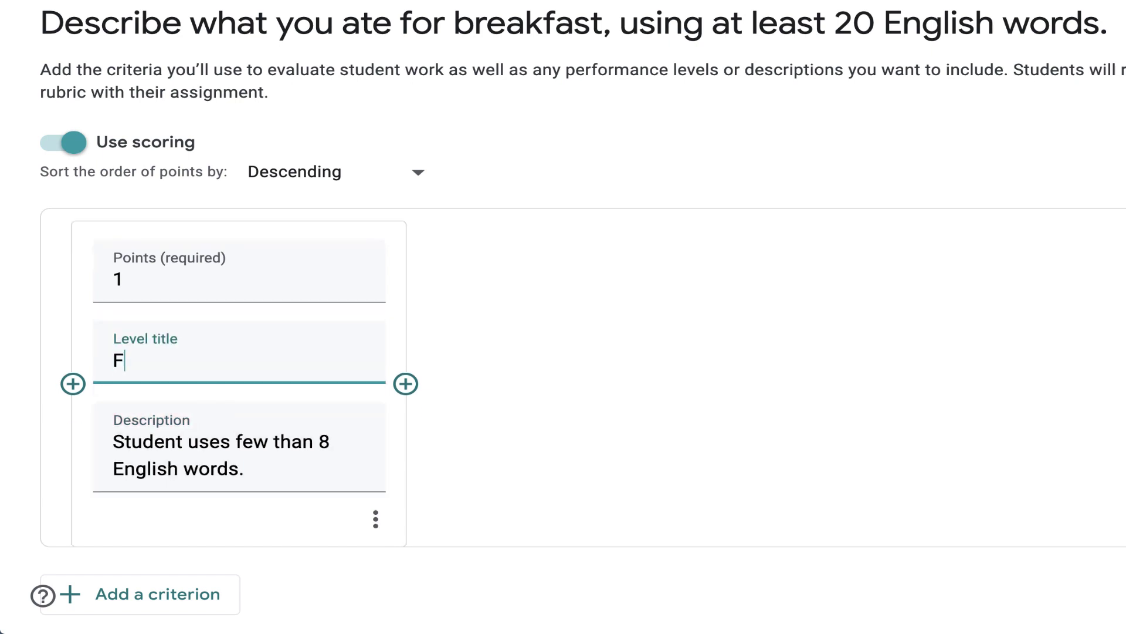
{"action": "type", "text": "ailing"}
{"action": "left_click", "coordinate": [405, 384]}
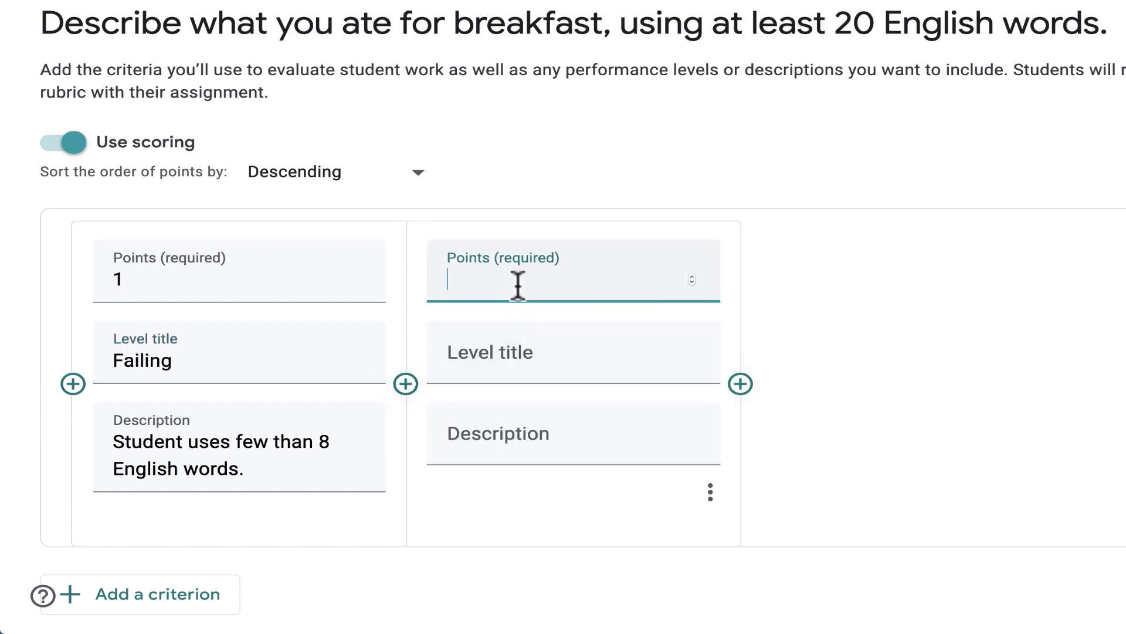
{"action": "type", "text": "5"}
{"action": "left_click", "coordinate": [523, 359]}
{"action": "type", "text": "Moderate"}
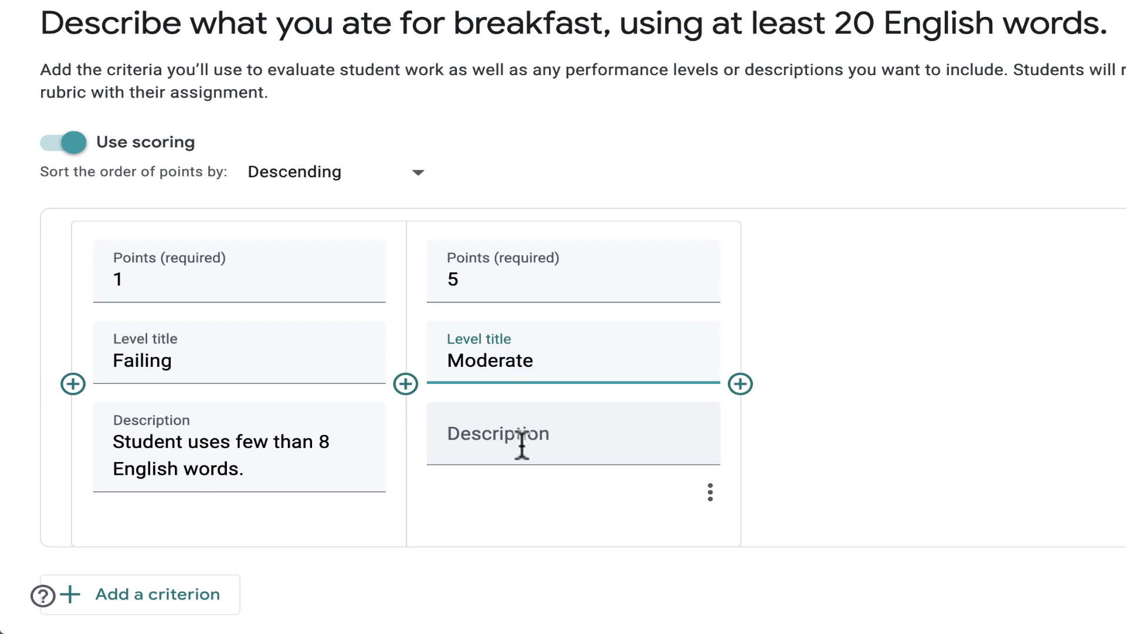
{"action": "left_click", "coordinate": [521, 452]}
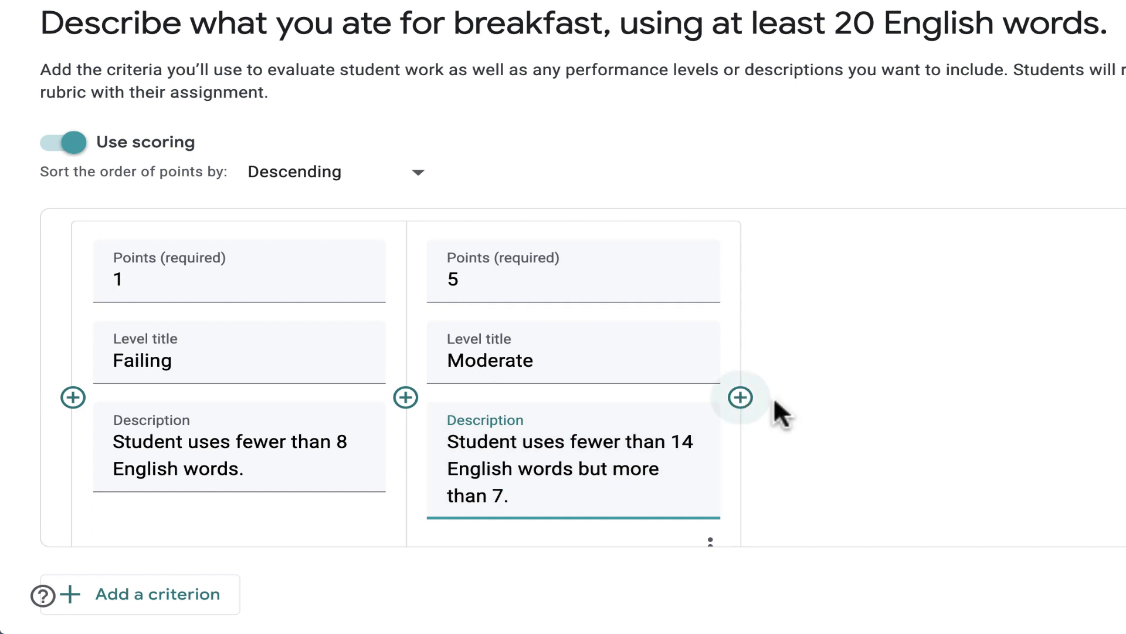
Add a 10-point High level whose description requires 20 or more English words
{"action": "left_click", "coordinate": [740, 397]}
{"action": "type", "text": "10"}
{"action": "left_click", "coordinate": [875, 352]}
{"action": "type", "text": "High"}
{"action": "key", "text": "Tab"}
{"action": "type", "text": "Student uses fewer than 14 English words but more than 7."}
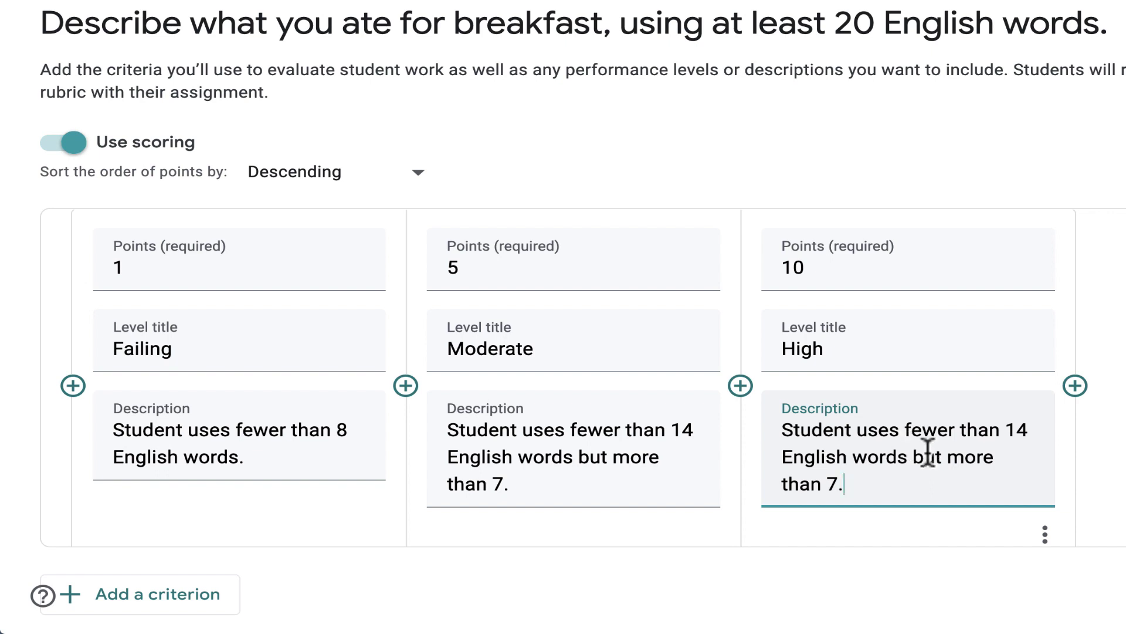
{"action": "left_click_drag", "start_coordinate": [905, 430], "coordinate": [838, 484]}
{"action": "type", "text": "20 or more English words"}
{"action": "left_click", "coordinate": [710, 560]}
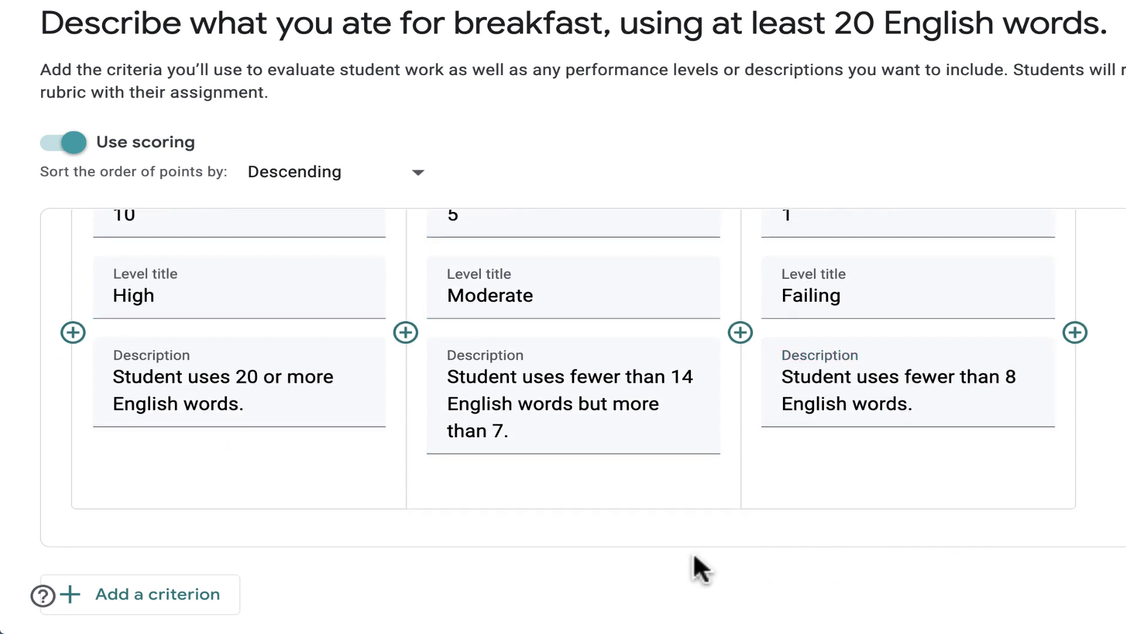
{"action": "scroll", "coordinate": [403, 282], "scroll_direction": "up", "scroll_amount": 5}
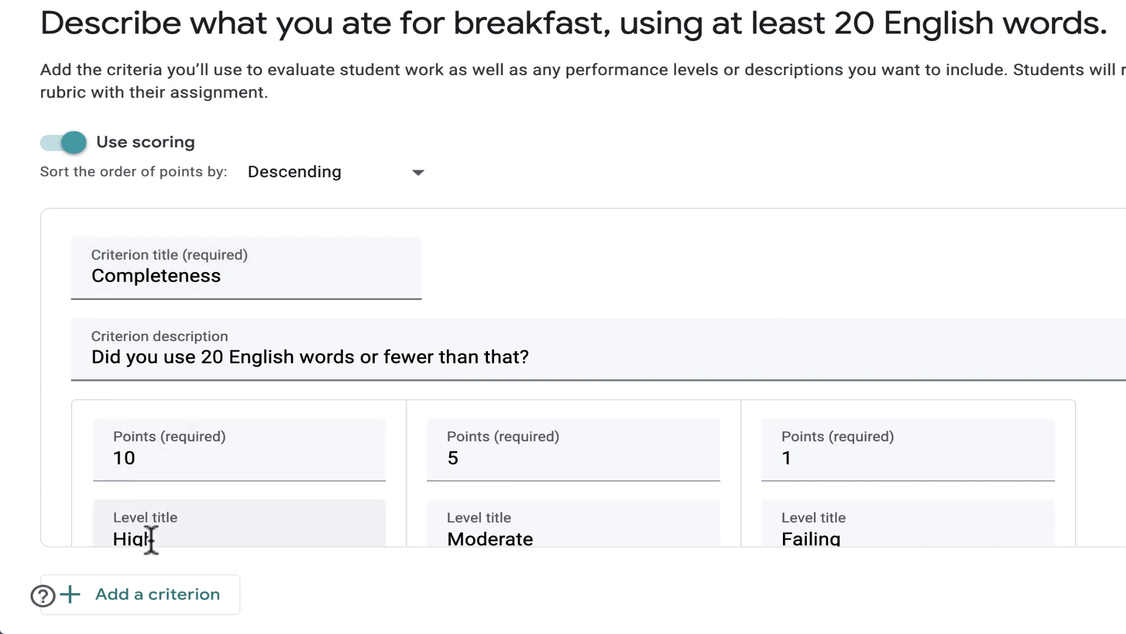
Add Word Choice (5 points) and Spelling and Grammar criteria, then save the rubric
{"action": "left_click", "coordinate": [84, 606]}
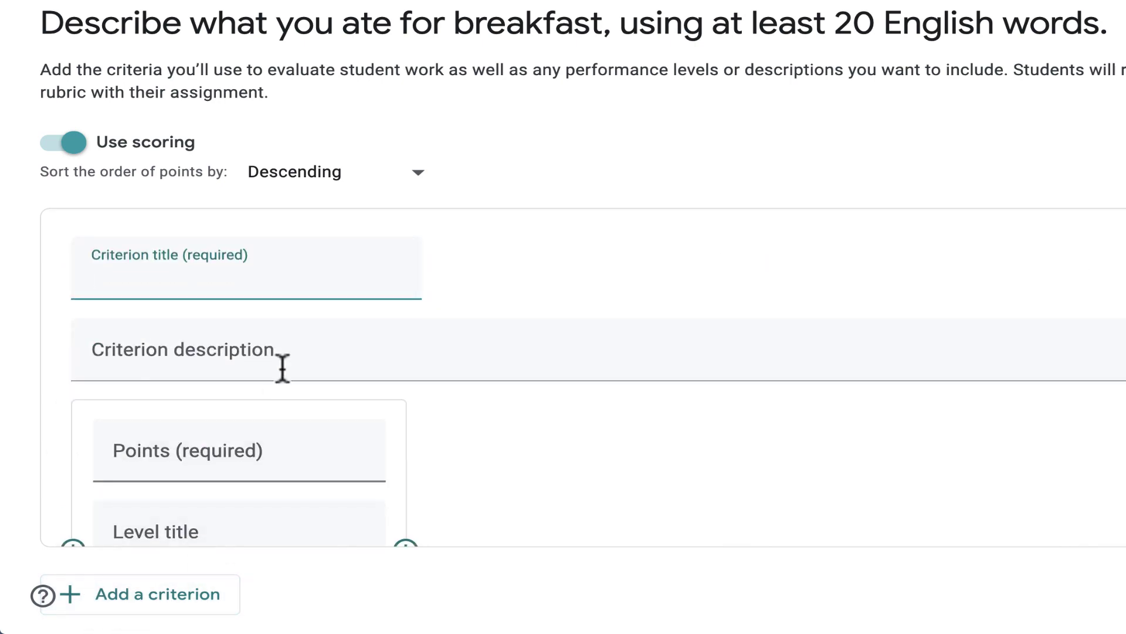
{"action": "type", "text": "Word Choice"}
{"action": "left_click", "coordinate": [160, 596]}
{"action": "type", "text": "Spelling"}
{"action": "scroll", "coordinate": [540, 469], "scroll_direction": "down", "scroll_amount": 3}
{"action": "type", "text": "and Grammar"}
{"action": "scroll", "coordinate": [539, 469], "scroll_direction": "up", "scroll_amount": 10}
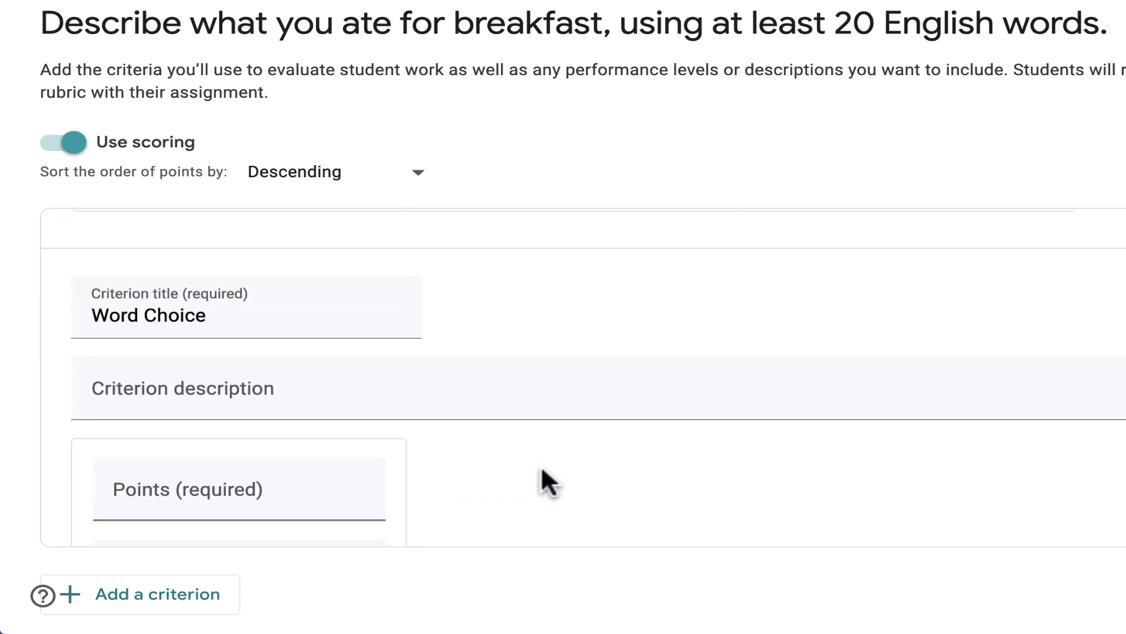
{"action": "scroll", "coordinate": [540, 465], "scroll_direction": "down", "scroll_amount": 2}
{"action": "left_click", "coordinate": [176, 346]}
{"action": "type", "text": "5"}
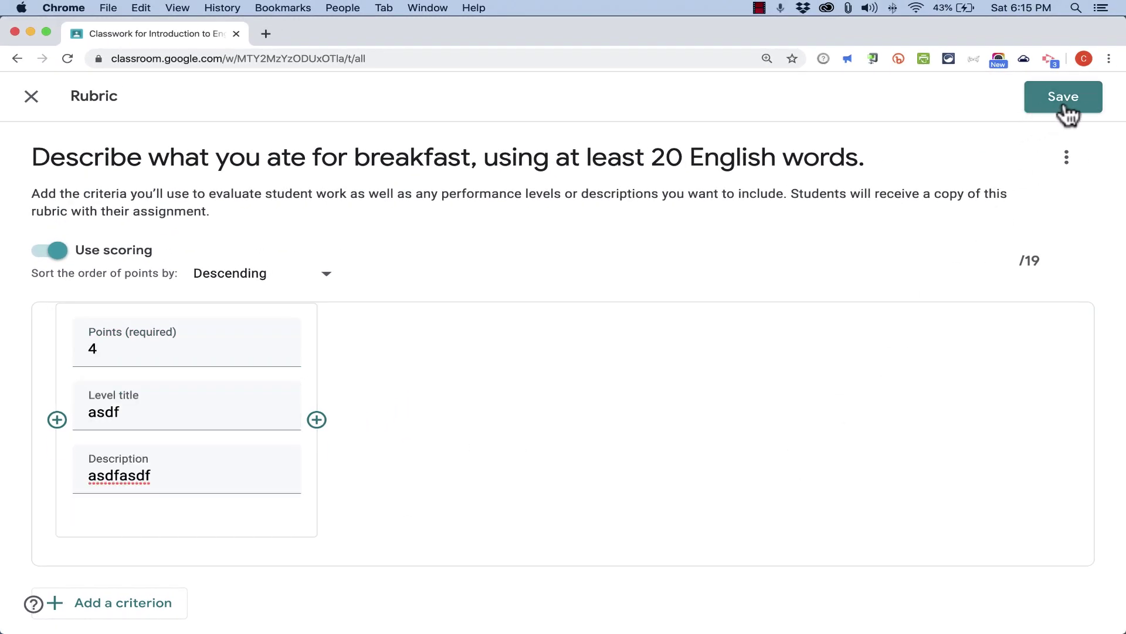
{"action": "left_click", "coordinate": [1071, 95]}
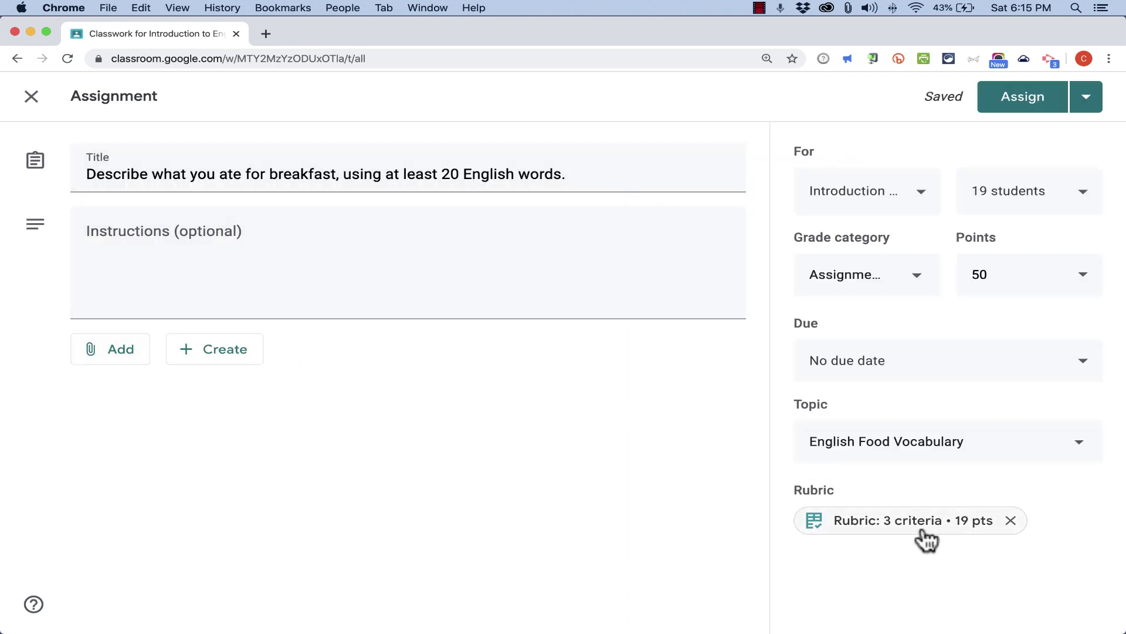
Open the saved 19-point rubric and scroll through its three criteria
{"action": "left_click", "coordinate": [927, 525]}
{"action": "scroll", "coordinate": [270, 455], "scroll_direction": "down", "scroll_amount": 2}
{"action": "scroll", "coordinate": [267, 448], "scroll_direction": "down", "scroll_amount": 4}
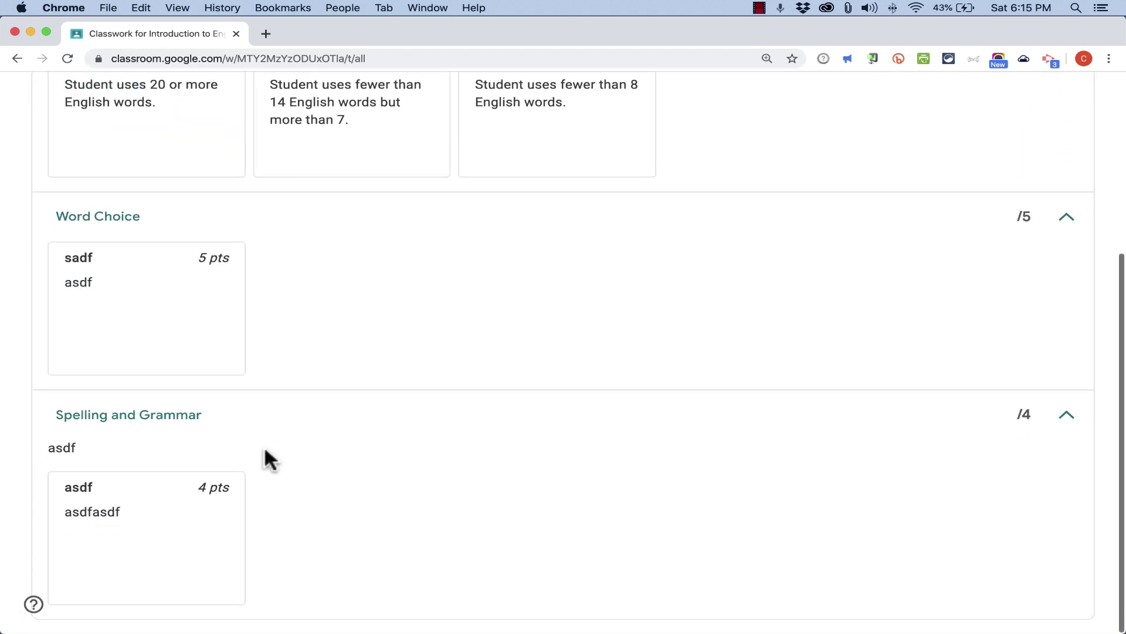
{"action": "scroll", "coordinate": [269, 449], "scroll_direction": "up", "scroll_amount": 4}
{"action": "scroll", "coordinate": [269, 447], "scroll_direction": "down", "scroll_amount": 4}
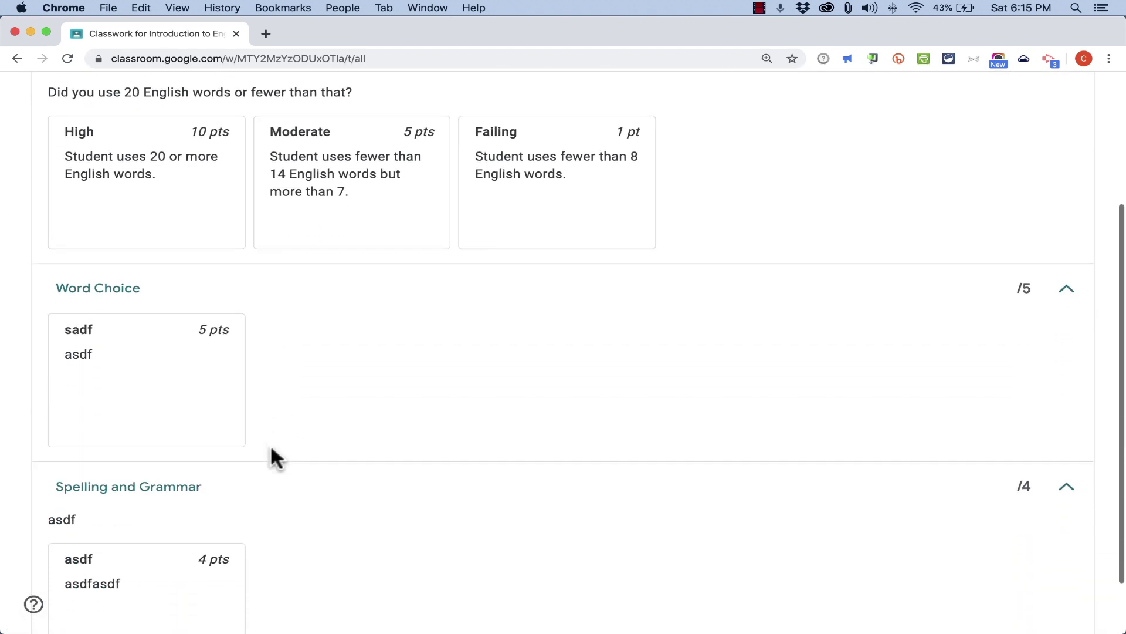
{"action": "scroll", "coordinate": [271, 448], "scroll_direction": "up", "scroll_amount": 4}
{"action": "scroll", "coordinate": [271, 448], "scroll_direction": "up", "scroll_amount": 2}
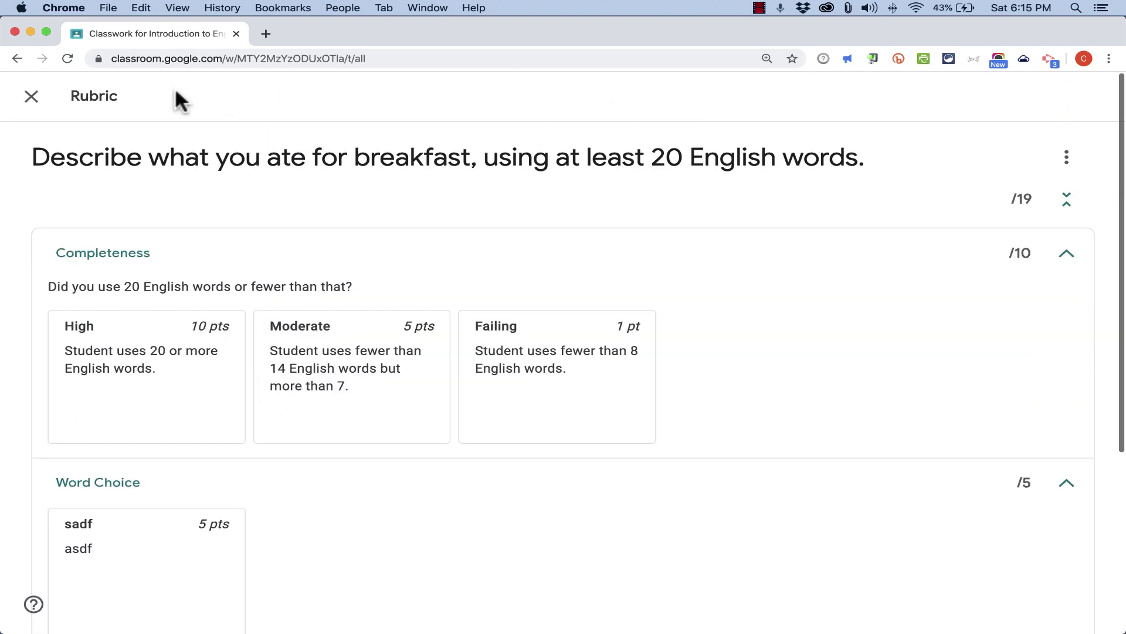
Close the rubric view and assign the breakfast assignment to the class
{"action": "left_click", "coordinate": [32, 97]}
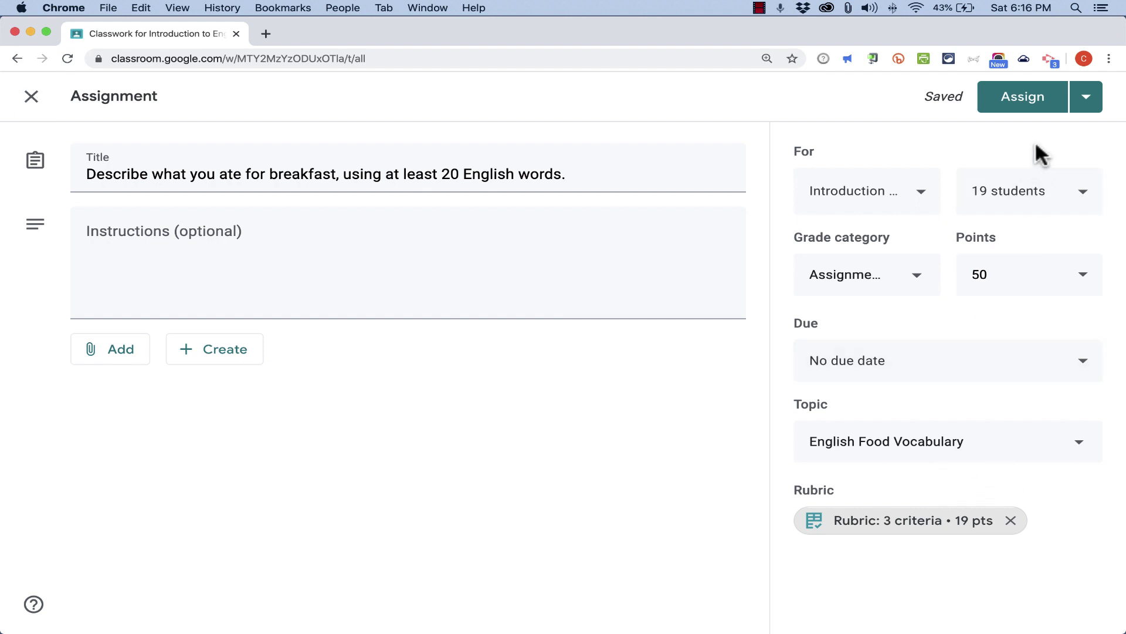
{"action": "left_click", "coordinate": [1033, 106]}
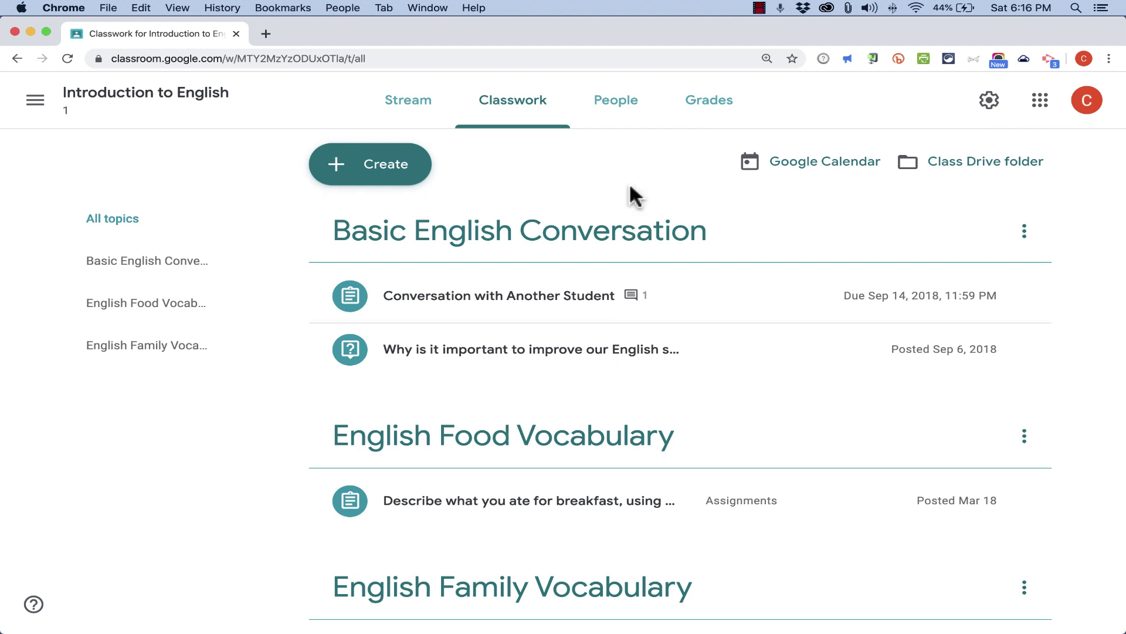
From the People list, open a student's work overview showing assignment statuses
{"action": "left_click", "coordinate": [622, 118]}
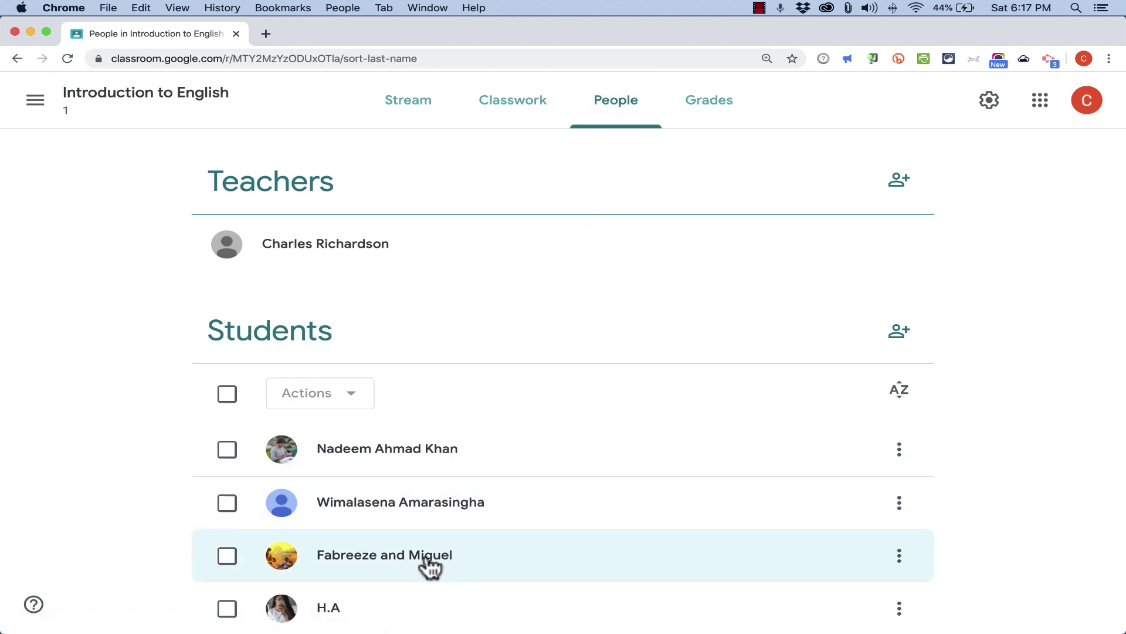
{"action": "left_click", "coordinate": [426, 561]}
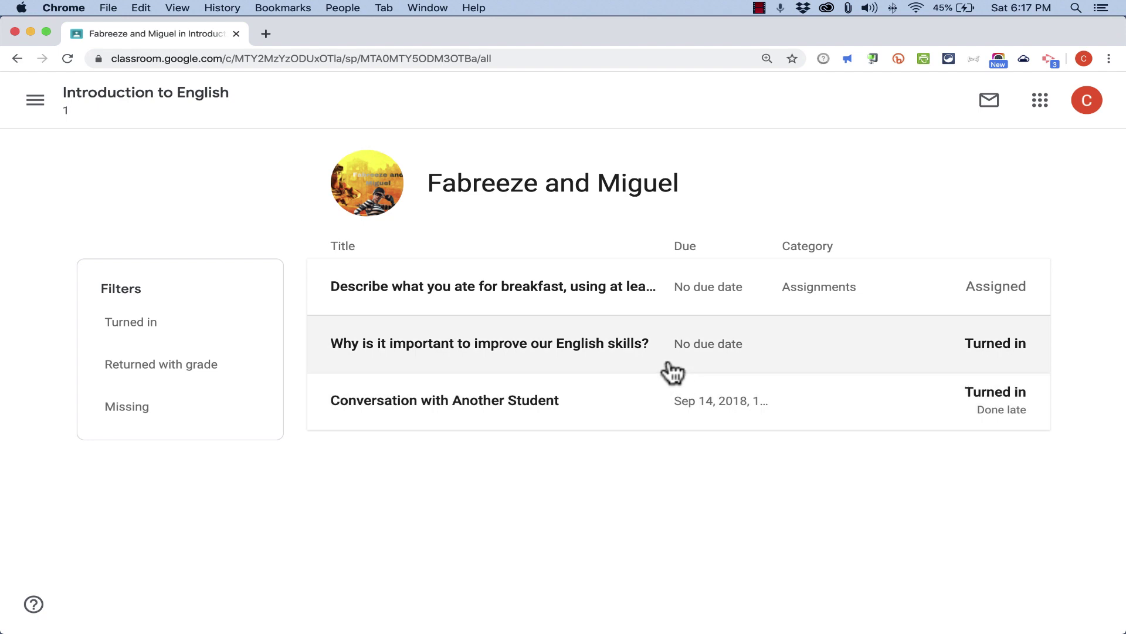
Leave the student's work page and return to the Introduction to English stream
{"action": "left_click", "coordinate": [17, 58]}
{"action": "left_click", "coordinate": [117, 94]}
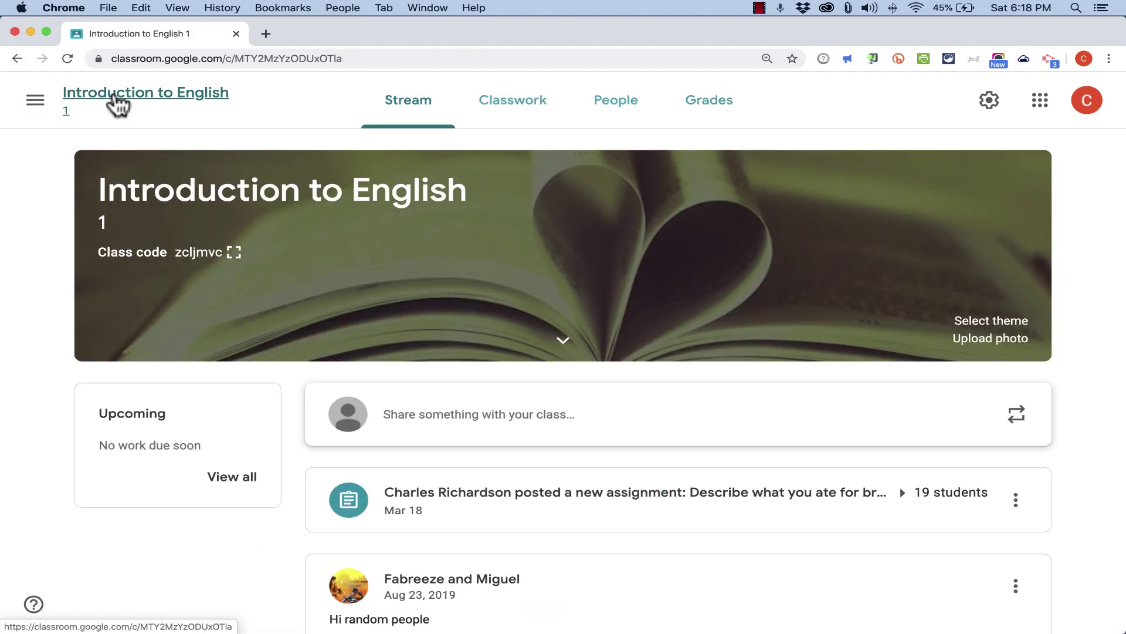